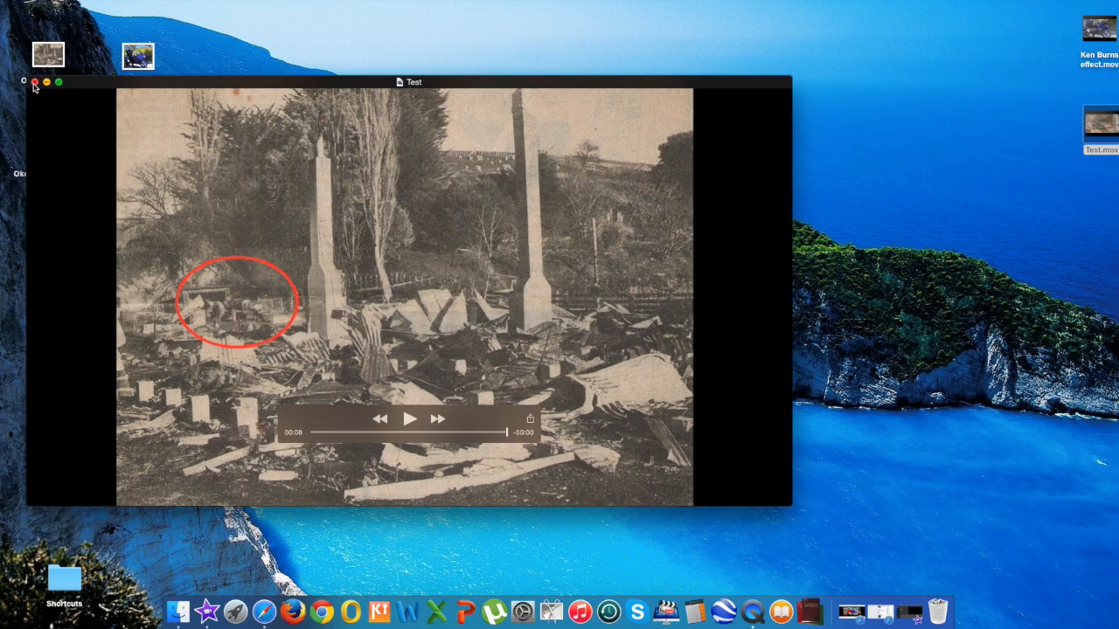
# Close the Test movie, play the Ken Burns effect.mov example on the desktop and close it.
pyautogui.click(34, 82)
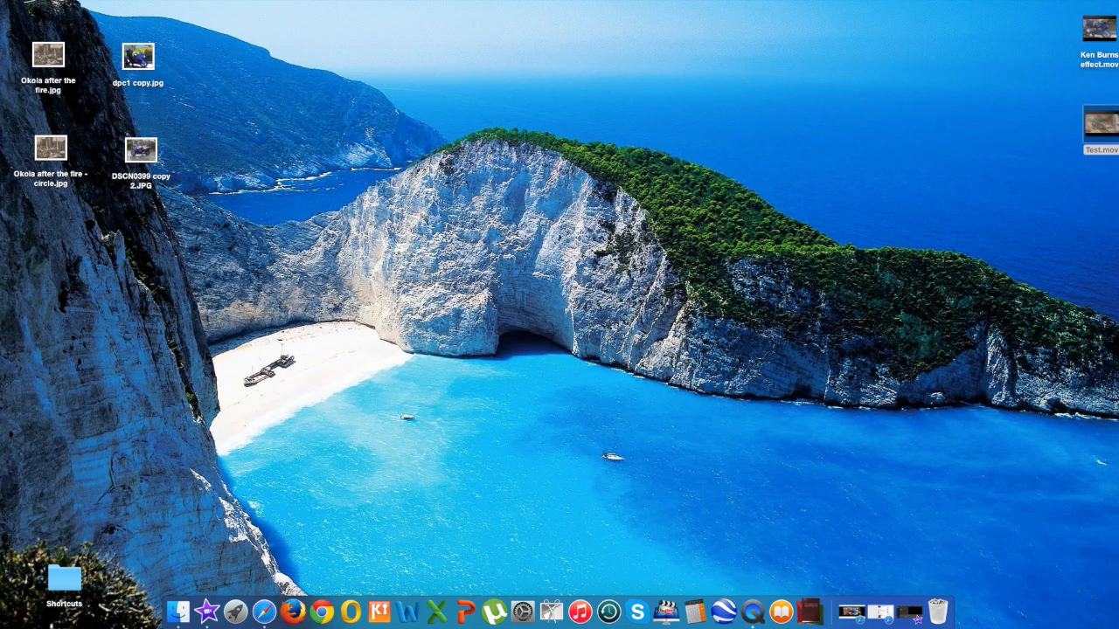
pyautogui.doubleClick(1100, 35)
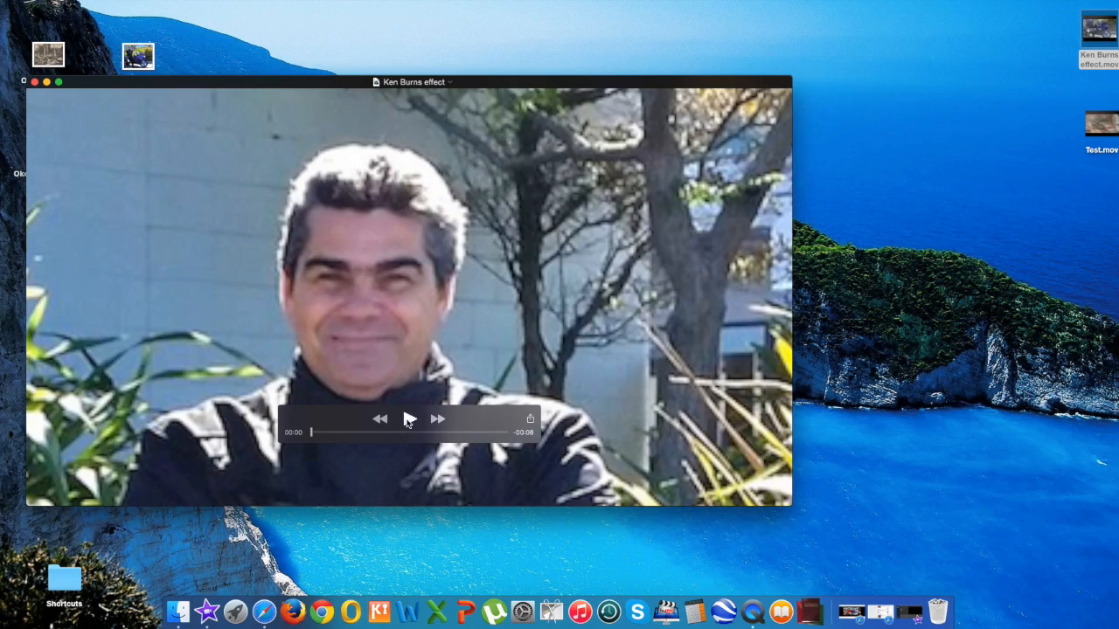
pyautogui.click(408, 419)
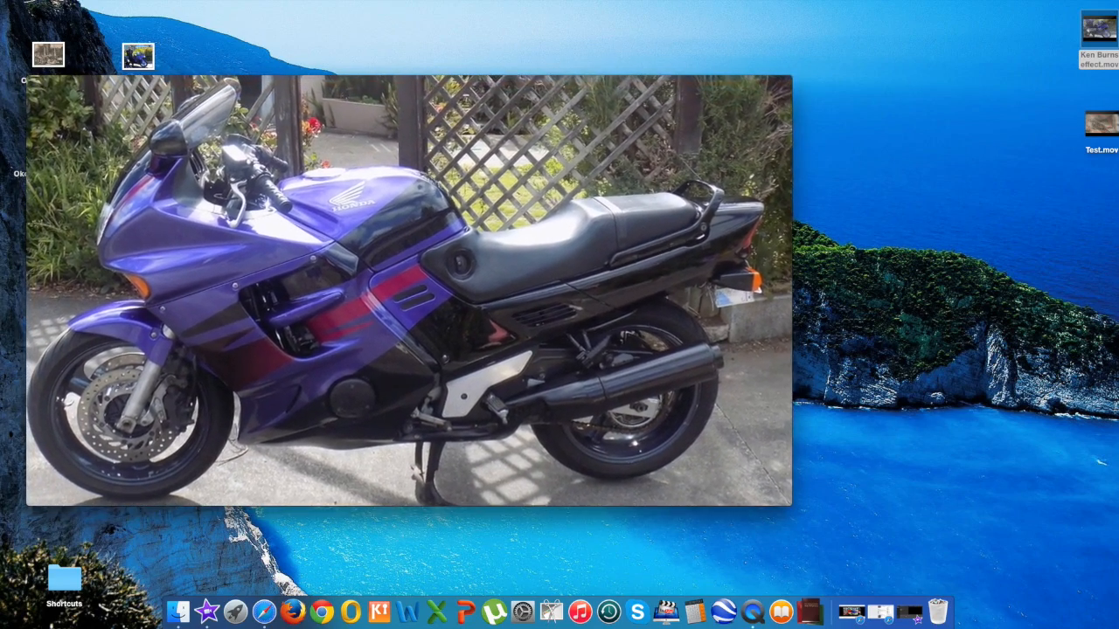
pyautogui.moveTo(33, 84)
pyautogui.click(33, 82)
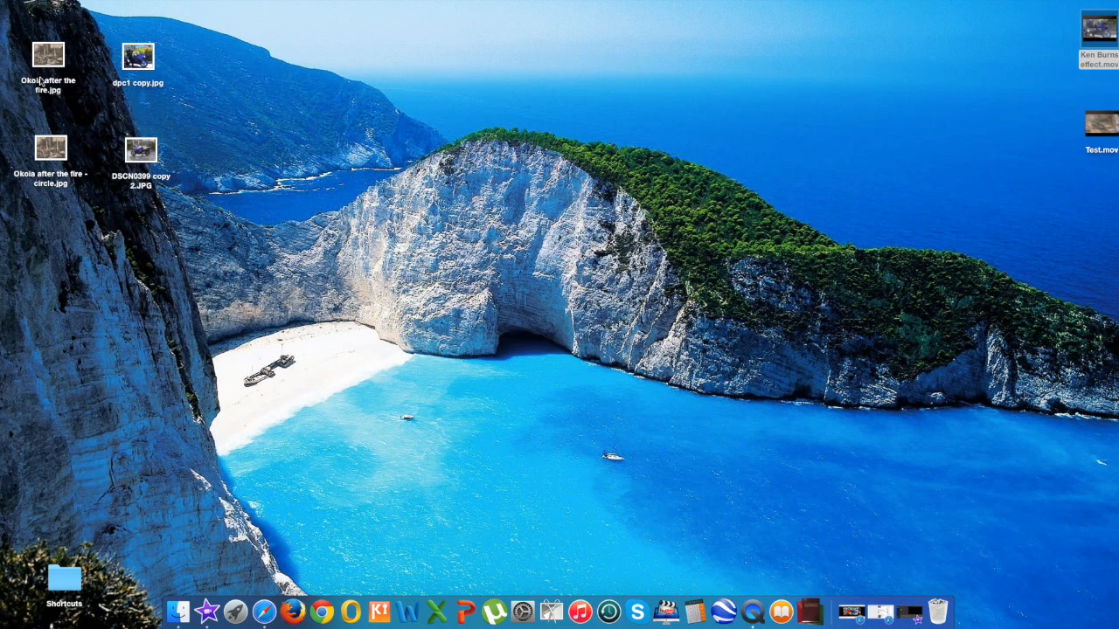
# Preview the photos Okoia after the fire.jpg and Okoia after the fire - circle.jpg, closing each one.
pyautogui.click(48, 59)
pyautogui.doubleClick(48, 61)
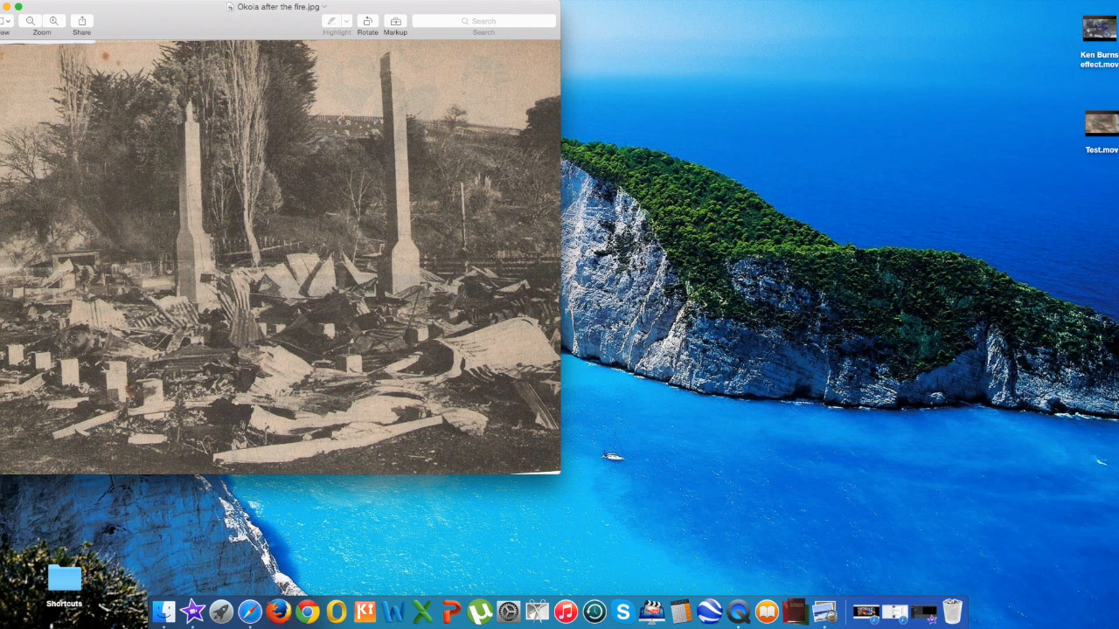
pyautogui.press('super+w')
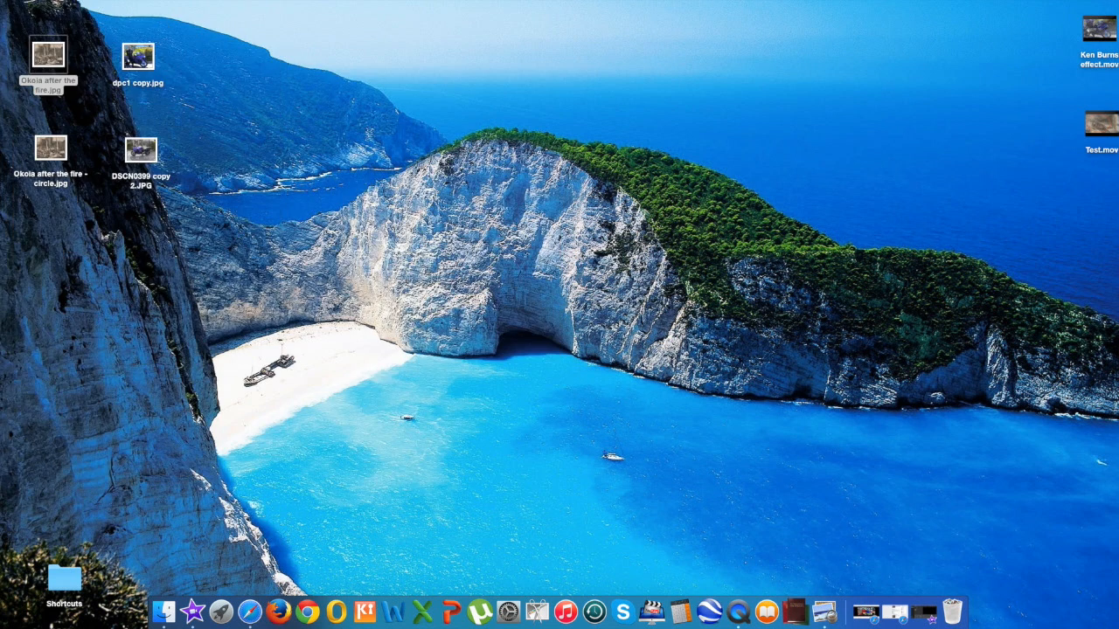
pyautogui.doubleClick(51, 158)
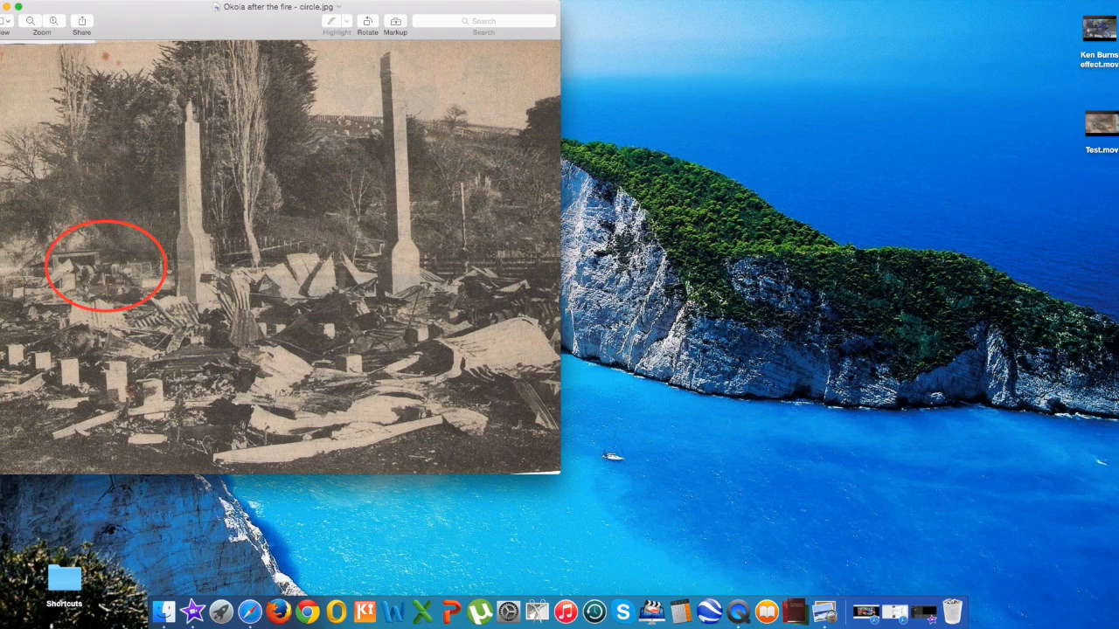
pyautogui.press('super+w')
# Preview the motorcycle photos dpc1 copy.jpg and DSCN0399 copy 2.JPG, closing each one.
pyautogui.click(138, 58)
pyautogui.doubleClick(138, 58)
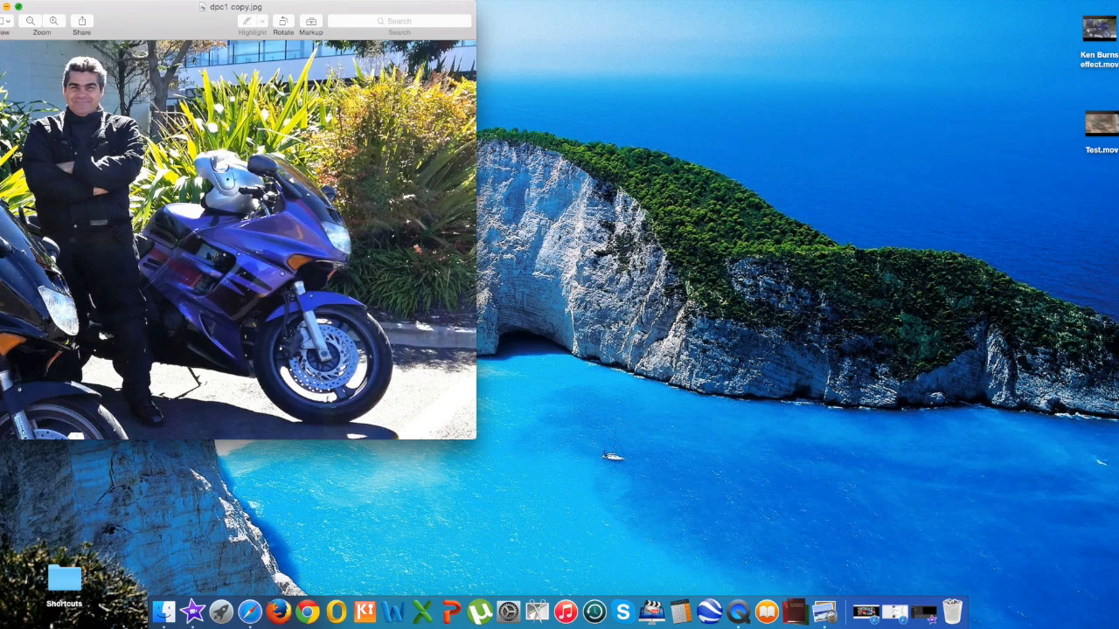
pyautogui.press('super+w')
pyautogui.click(140, 150)
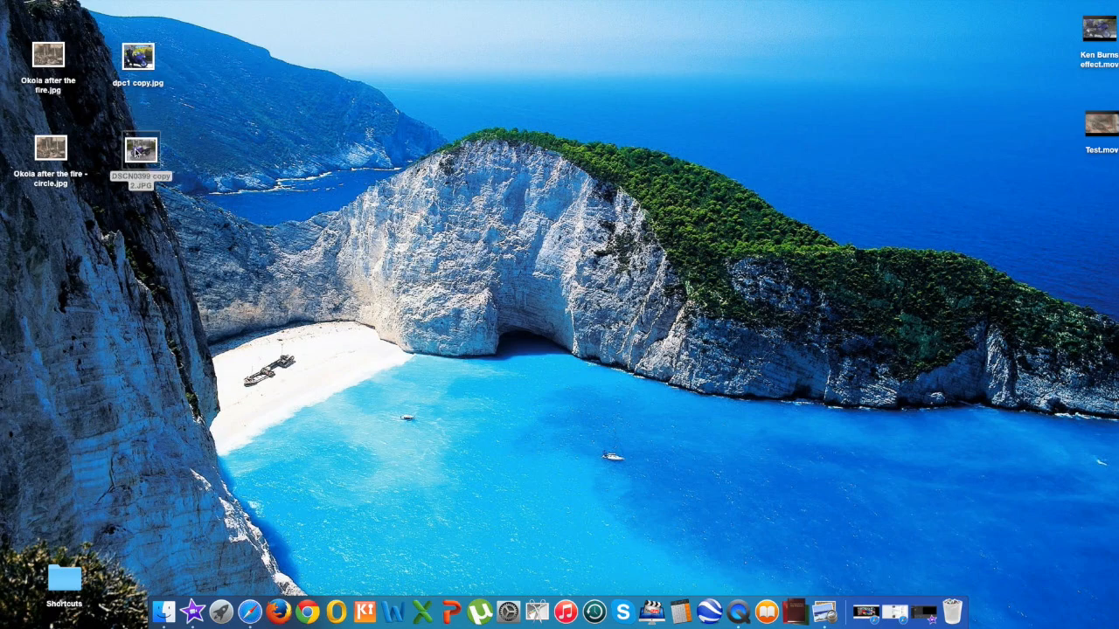
pyautogui.doubleClick(140, 151)
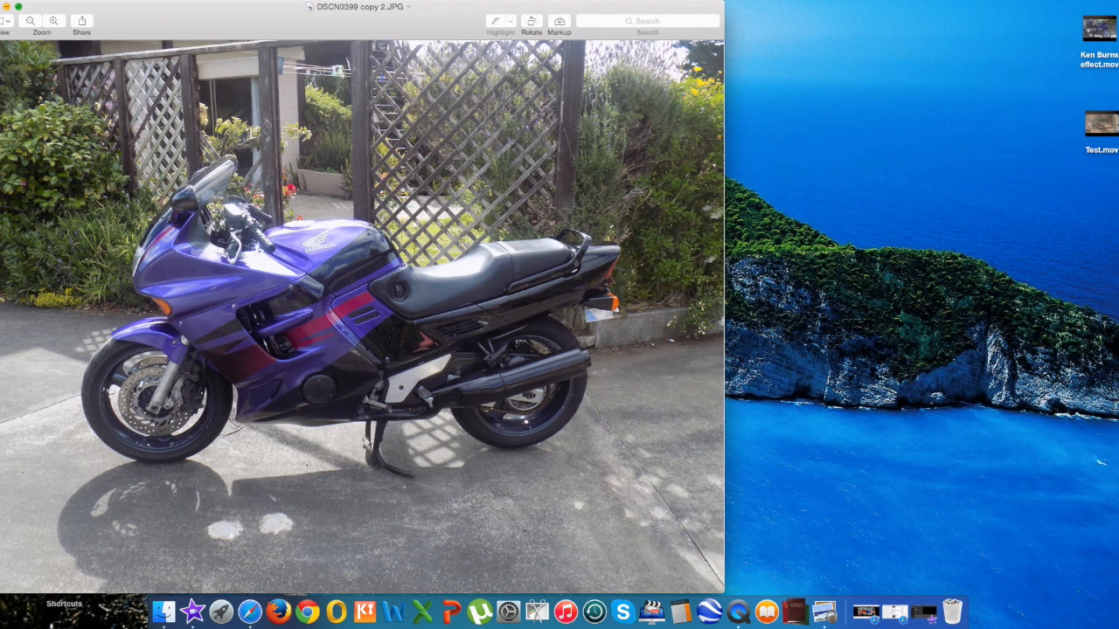
pyautogui.press('super+w')
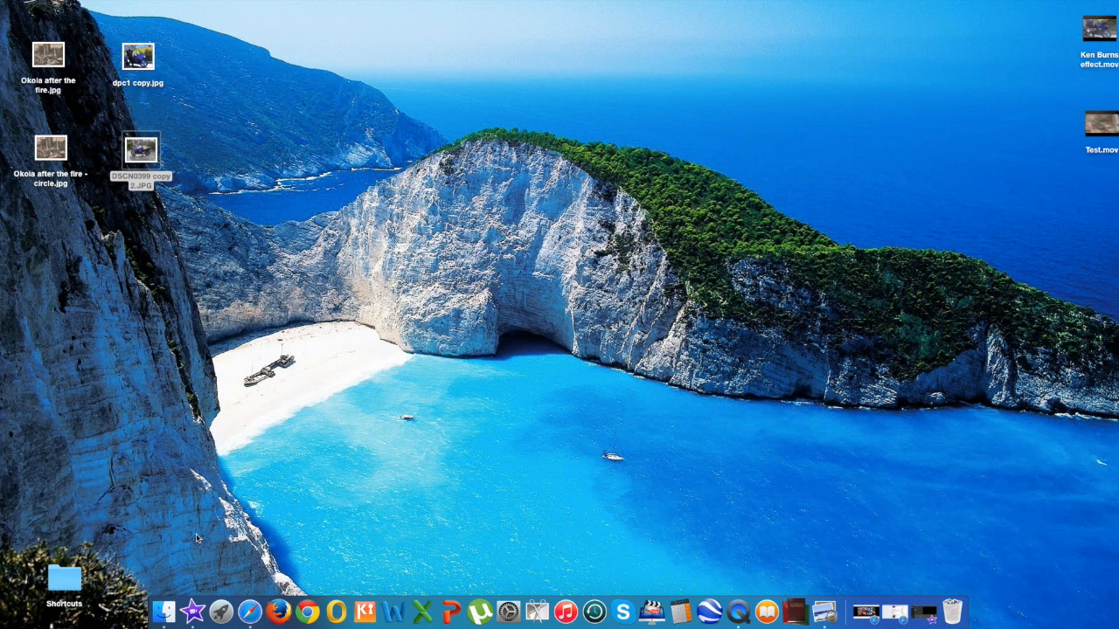
# Switch to iMovie and check which version is installed.
pyautogui.click(192, 607)
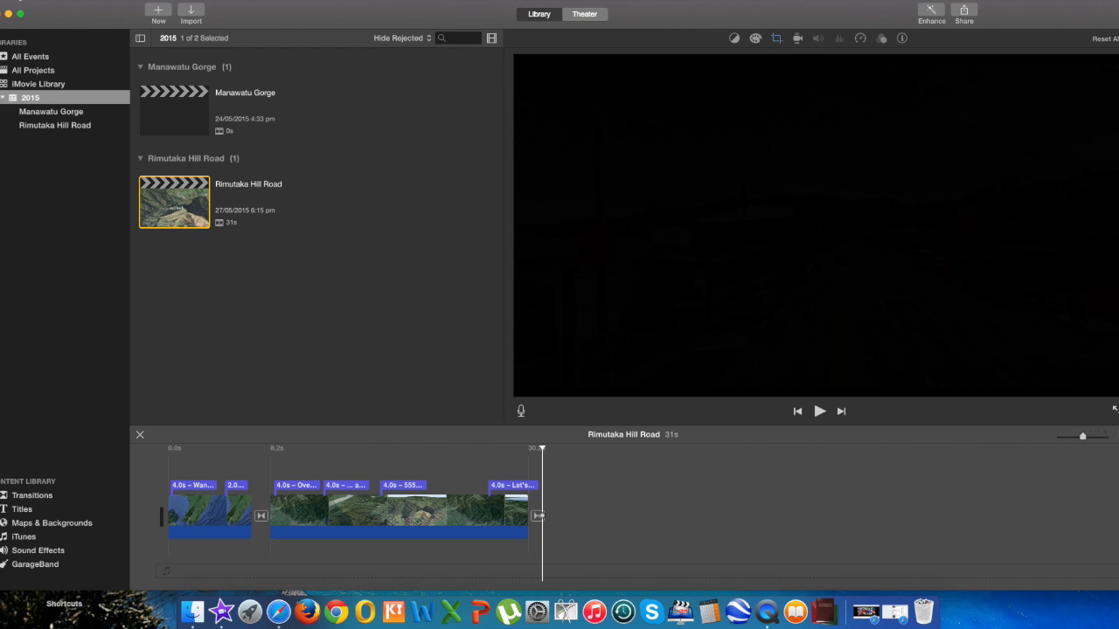
pyautogui.click(40, 0)
pyautogui.click(44, 5)
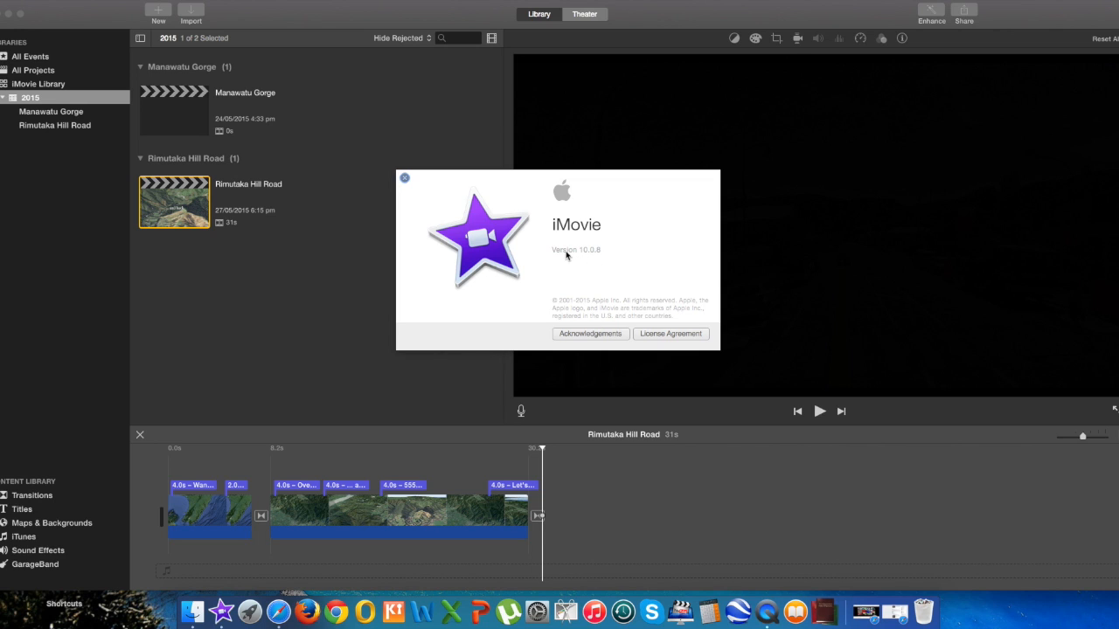
pyautogui.click(404, 177)
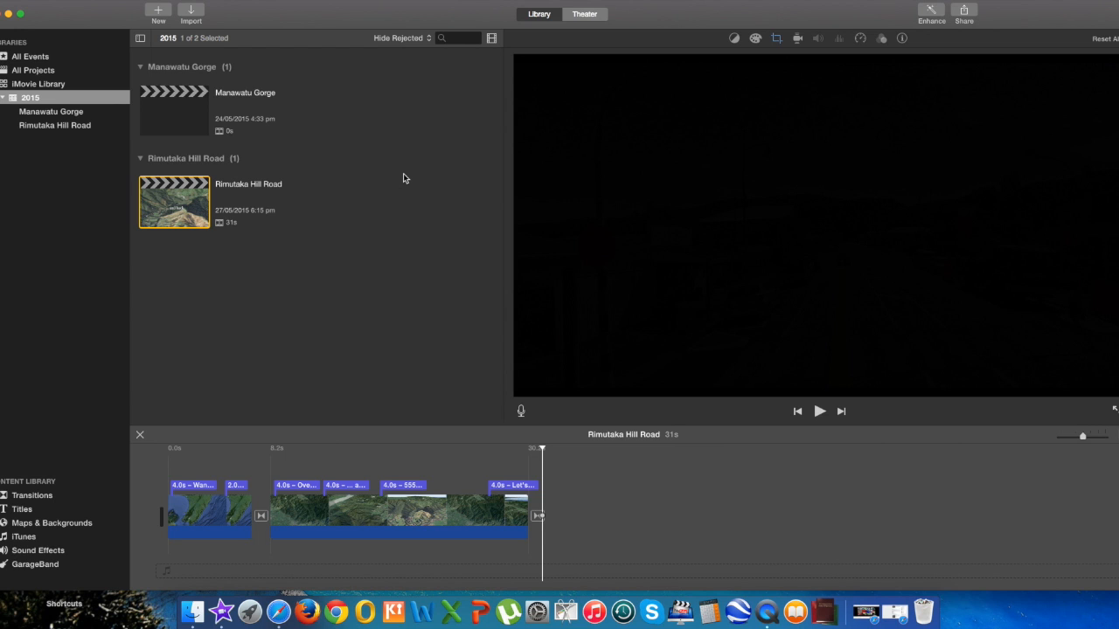
# Create a new event in the 2015 library and name it "Ken Burns effect".
pyautogui.rightClick(24, 100)
pyautogui.click(51, 104)
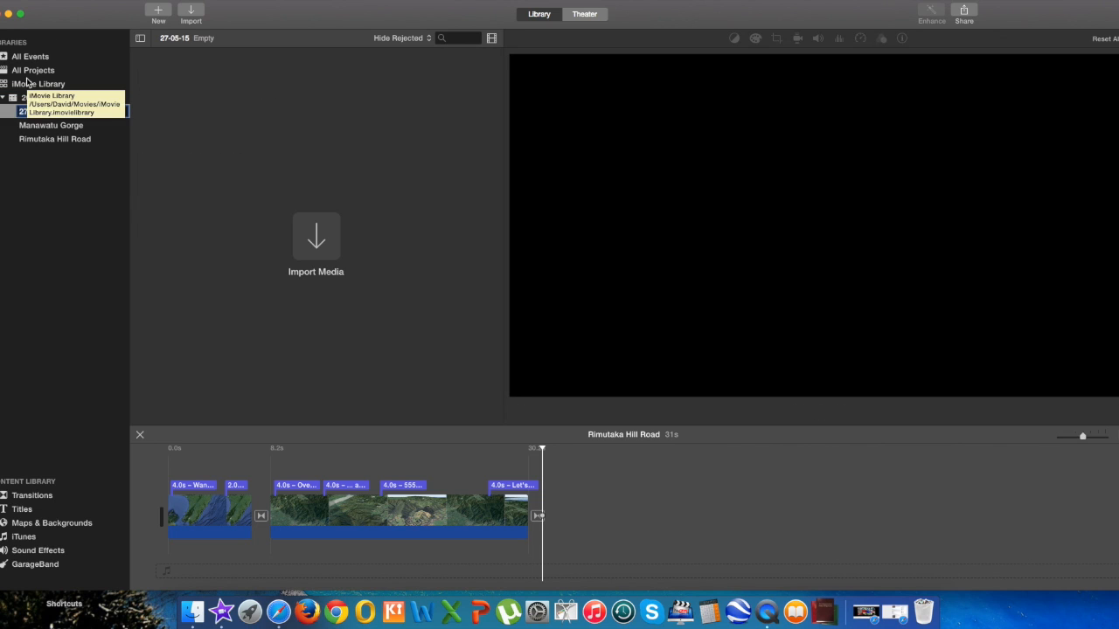
pyautogui.write('Ken Burns effect')
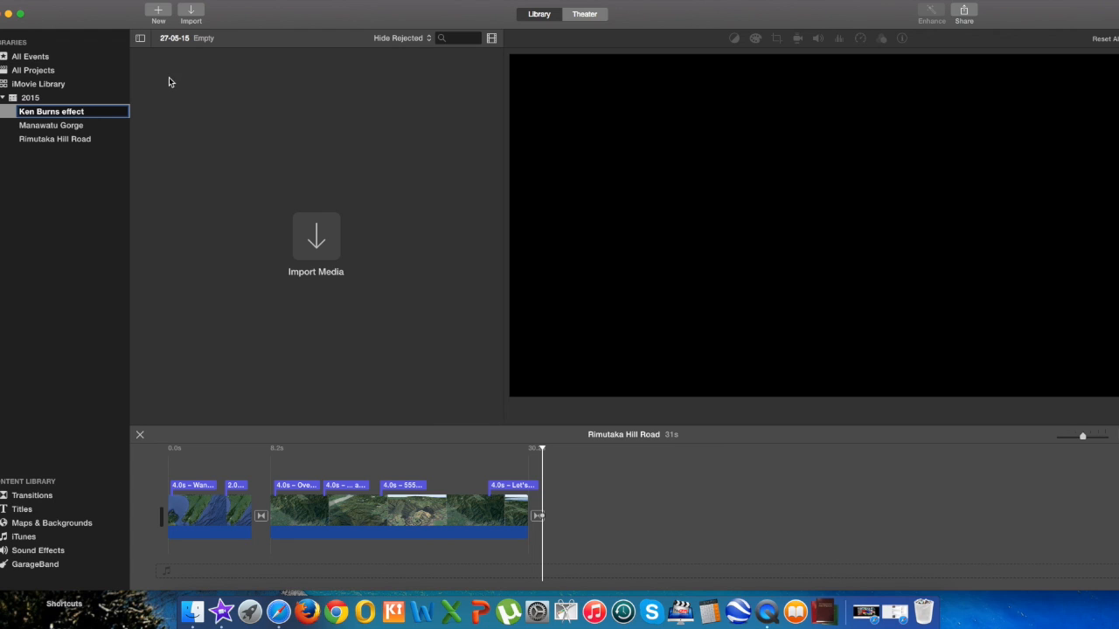
pyautogui.press('Return')
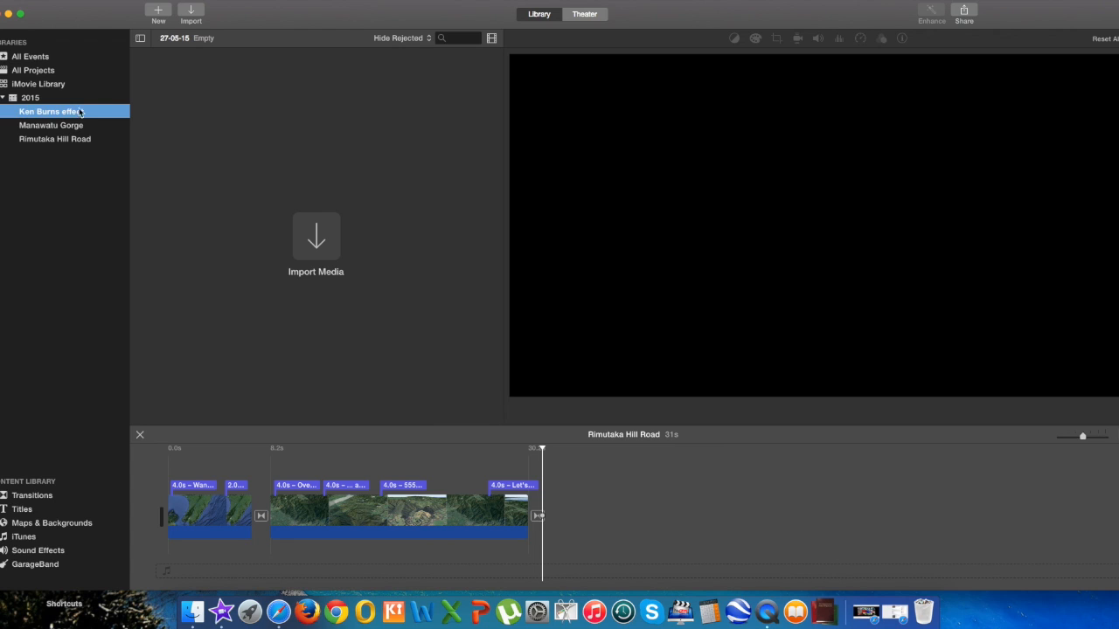
# Create a No Theme movie named "Ken Burns effect" in the Ken Burns effect event and select it.
pyautogui.click(159, 10)
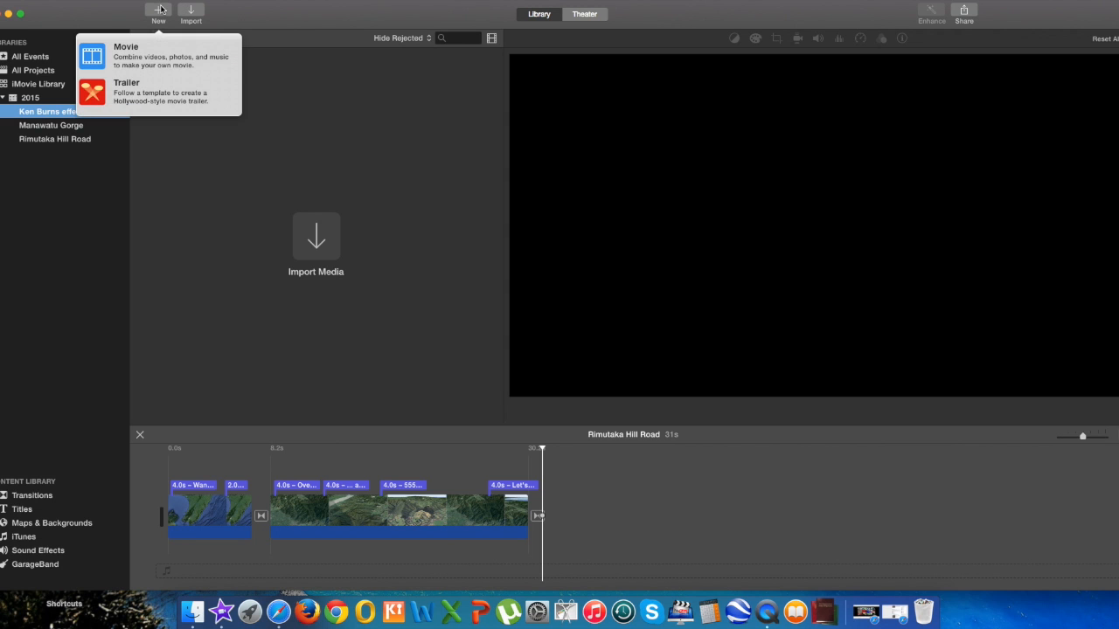
pyautogui.click(128, 51)
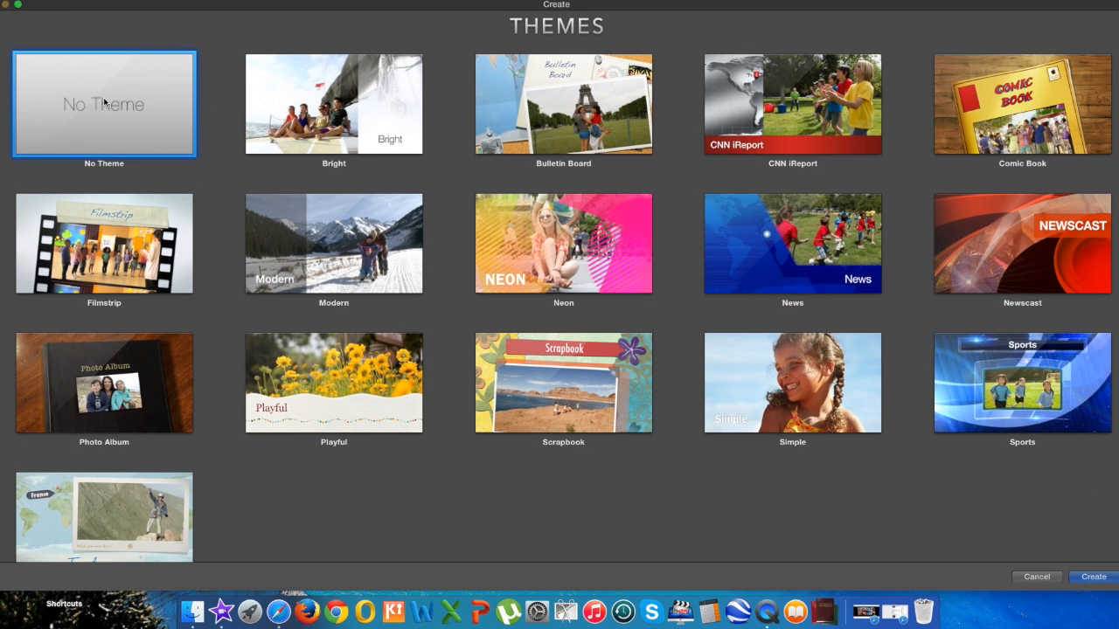
pyautogui.doubleClick(104, 102)
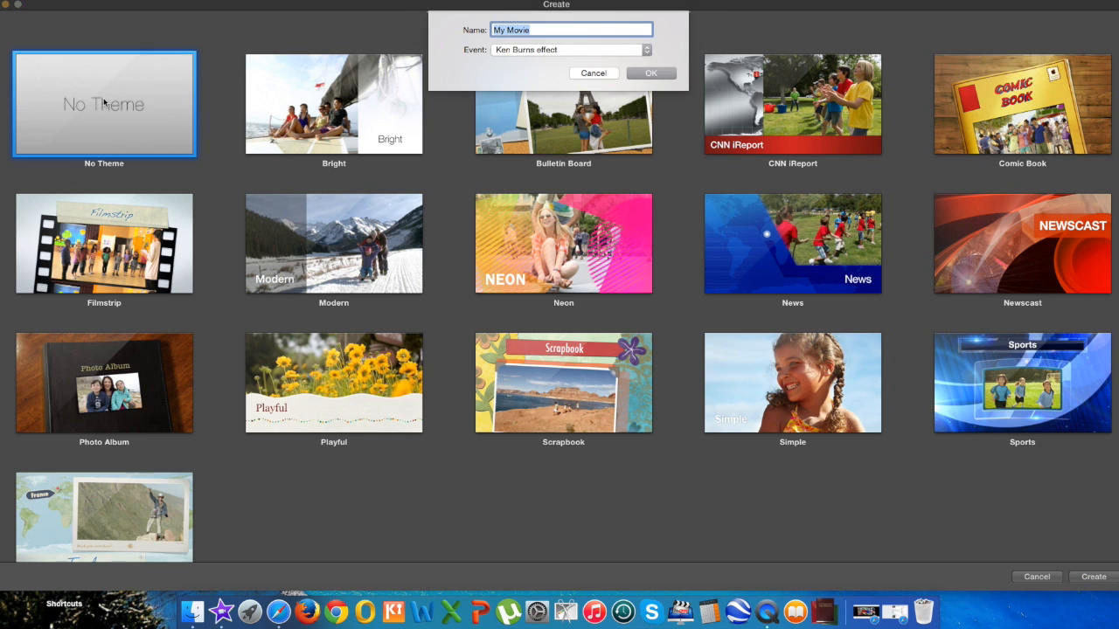
pyautogui.write('Ken Burns effect')
pyautogui.click(659, 74)
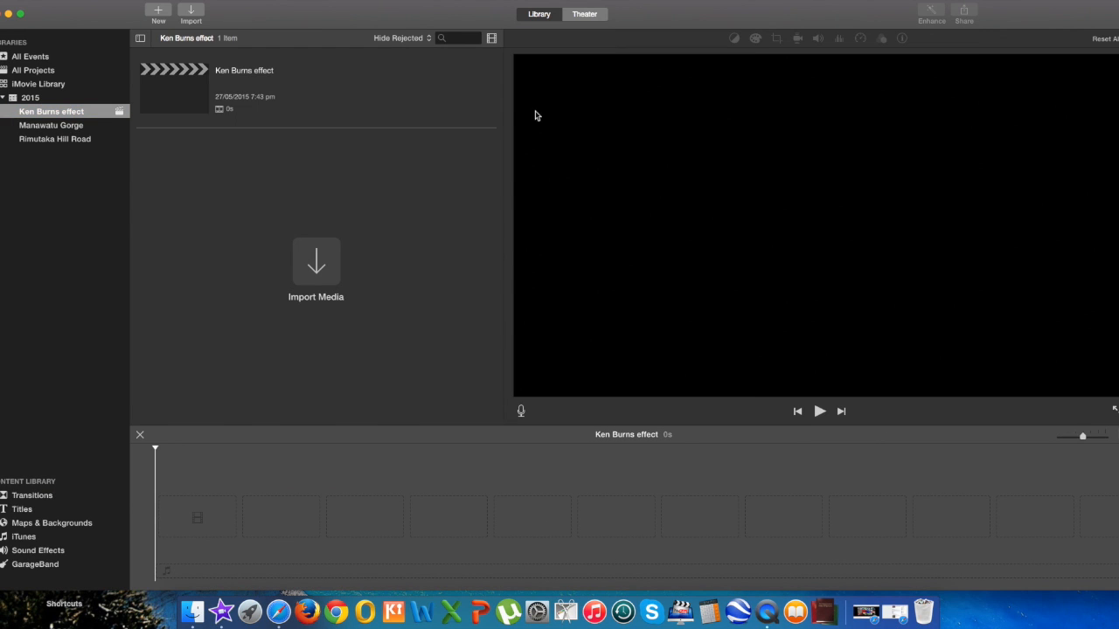
pyautogui.click(160, 99)
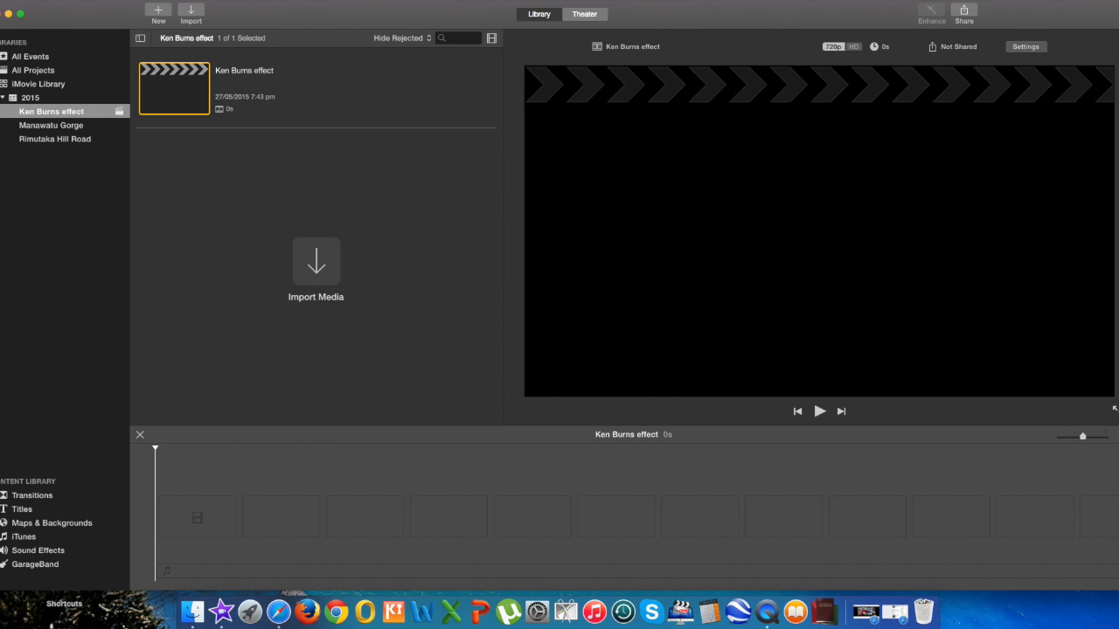
# Add the desktop photos Okoia after the fire.jpg and Okoia after the fire - circle.jpg to the timeline in that order.
pyautogui.moveTo(714, 14); pyautogui.dragTo(927, 14)
pyautogui.moveTo(264, 26); pyautogui.dragTo(251, 26)
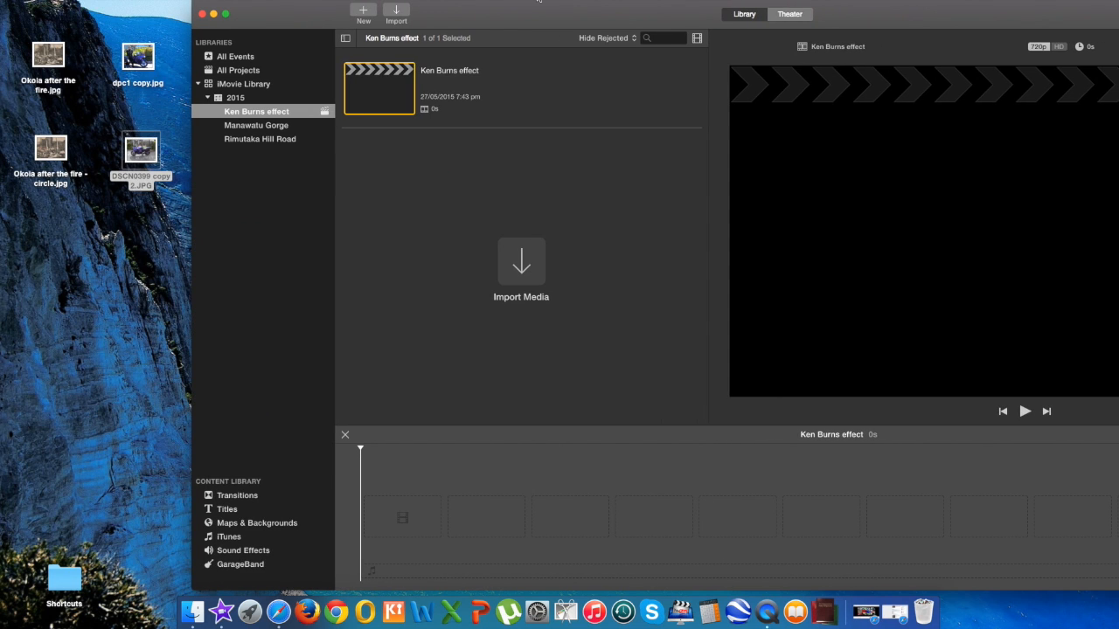
pyautogui.click(58, 68)
pyautogui.moveTo(58, 68); pyautogui.dragTo(539, 515)
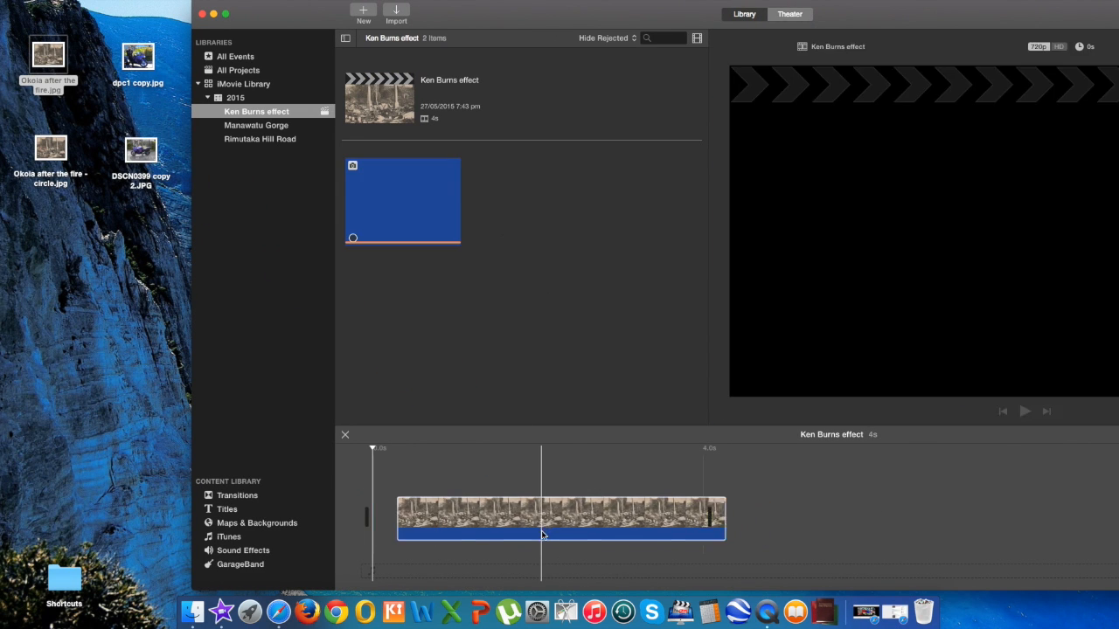
pyautogui.moveTo(48, 161); pyautogui.dragTo(780, 494)
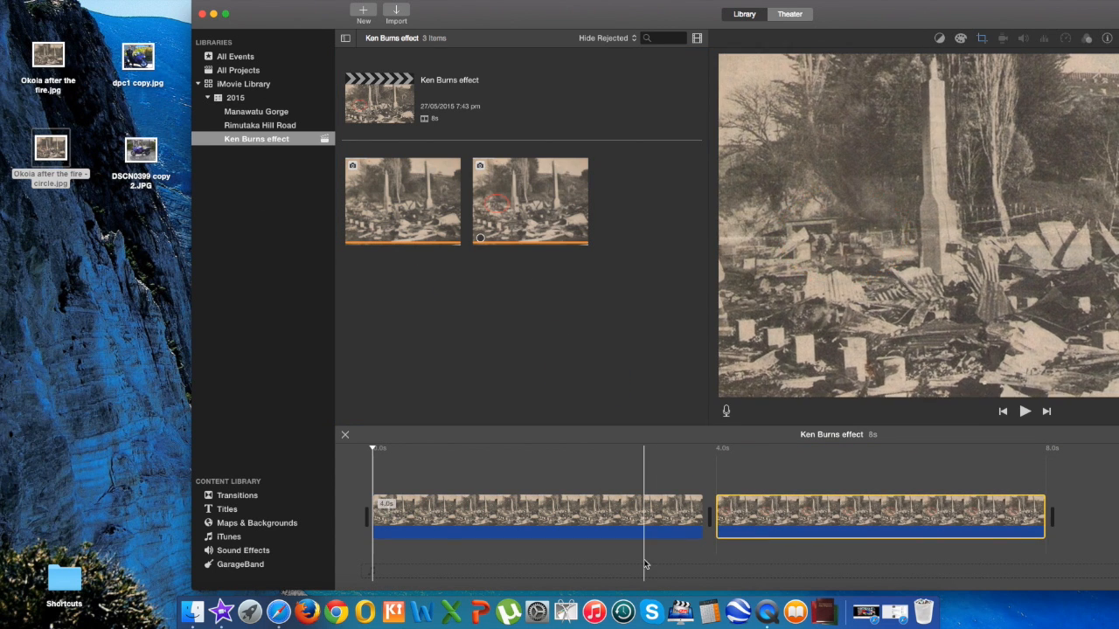
# Insert a Cross Dissolve transition between the two photo clips in the timeline.
pyautogui.moveTo(679, 19); pyautogui.dragTo(463, 10)
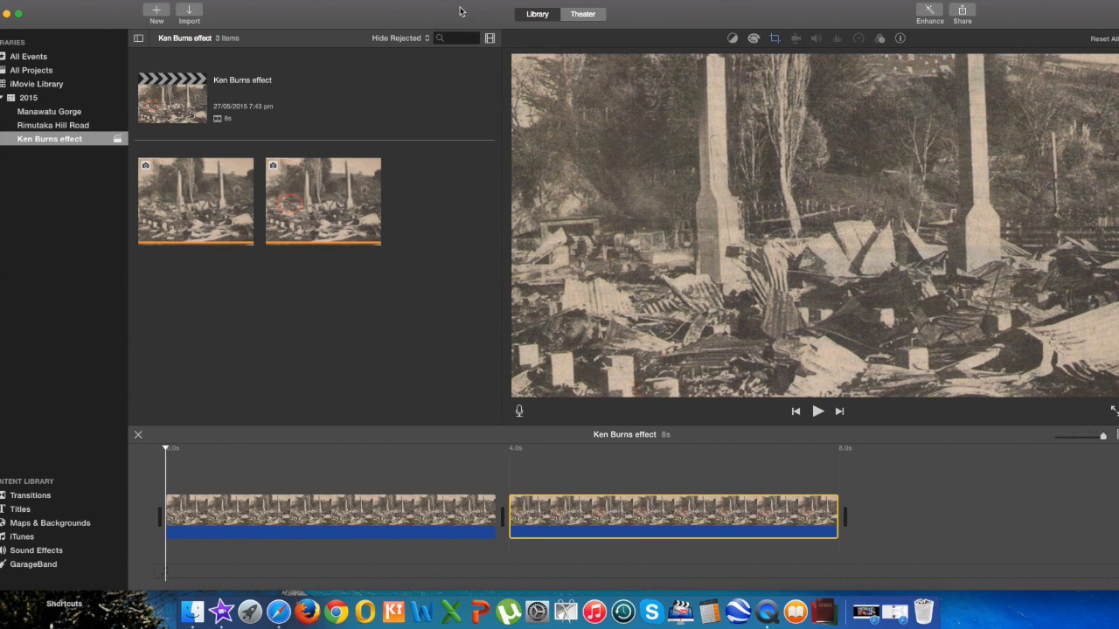
pyautogui.click(15, 499)
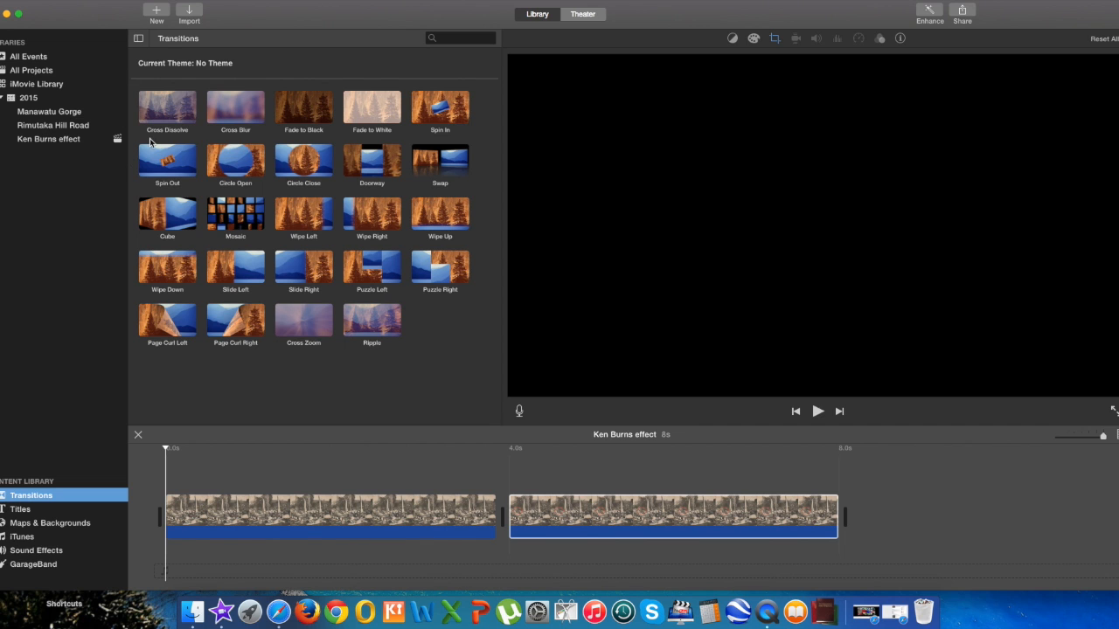
pyautogui.moveTo(172, 106); pyautogui.dragTo(444, 520)
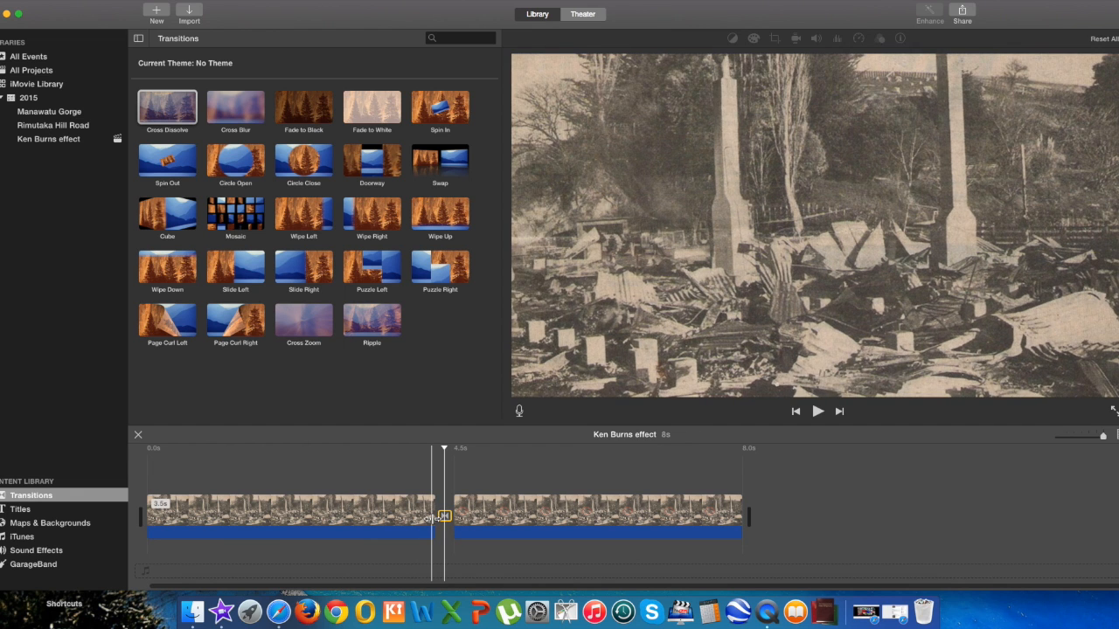
# In the first clip's Ken Burns crop, shrink the End frame to a small area around the debris beside the nearer chimney.
pyautogui.click(267, 520)
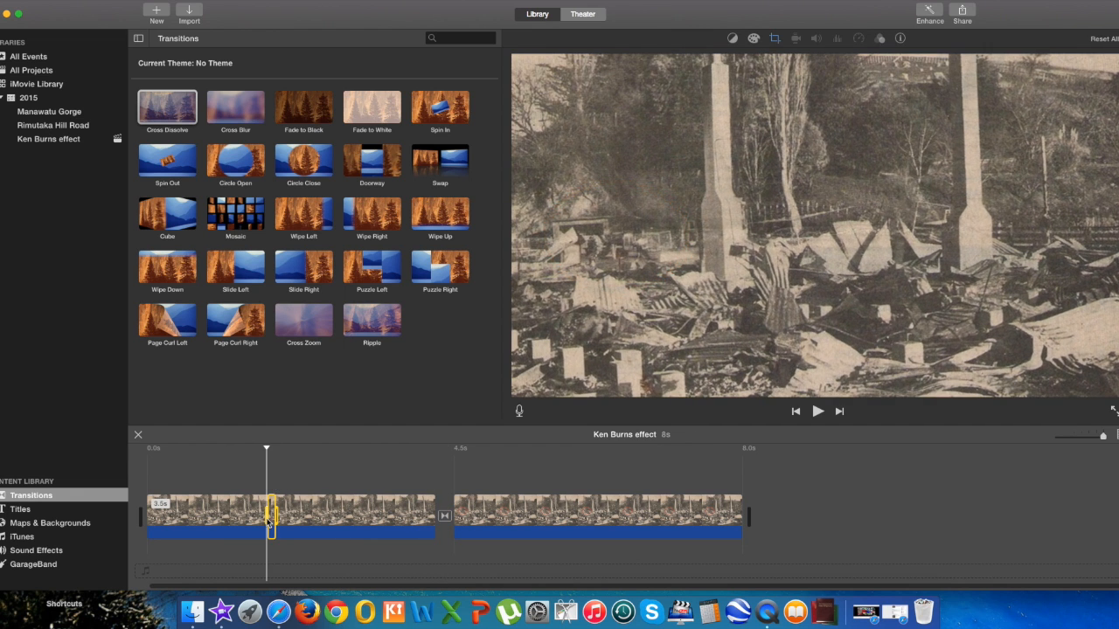
pyautogui.click(223, 520)
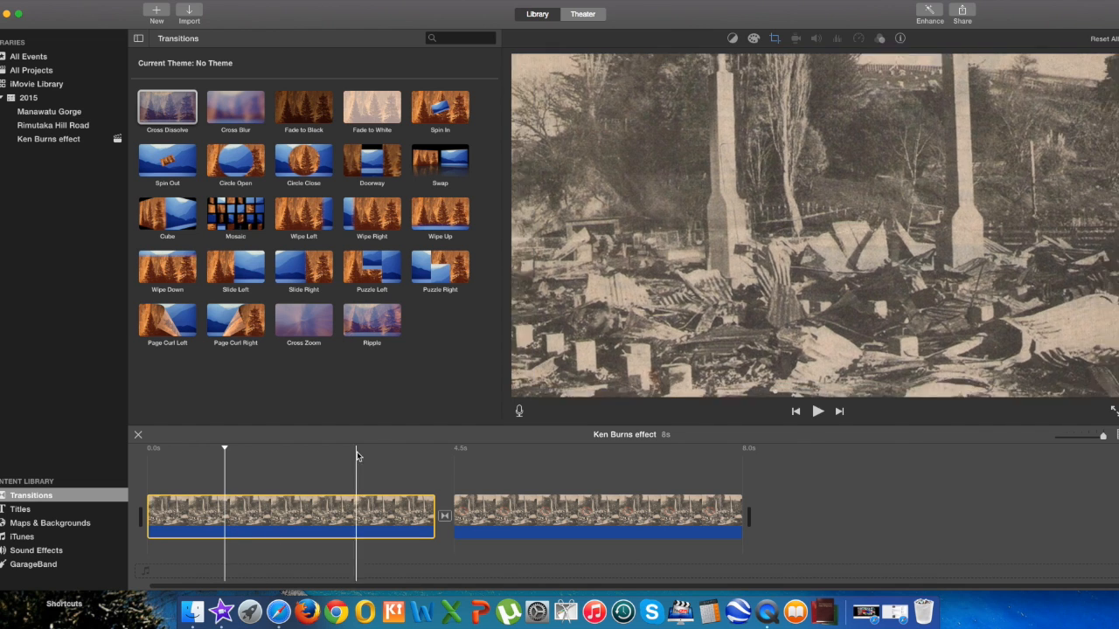
pyautogui.click(774, 40)
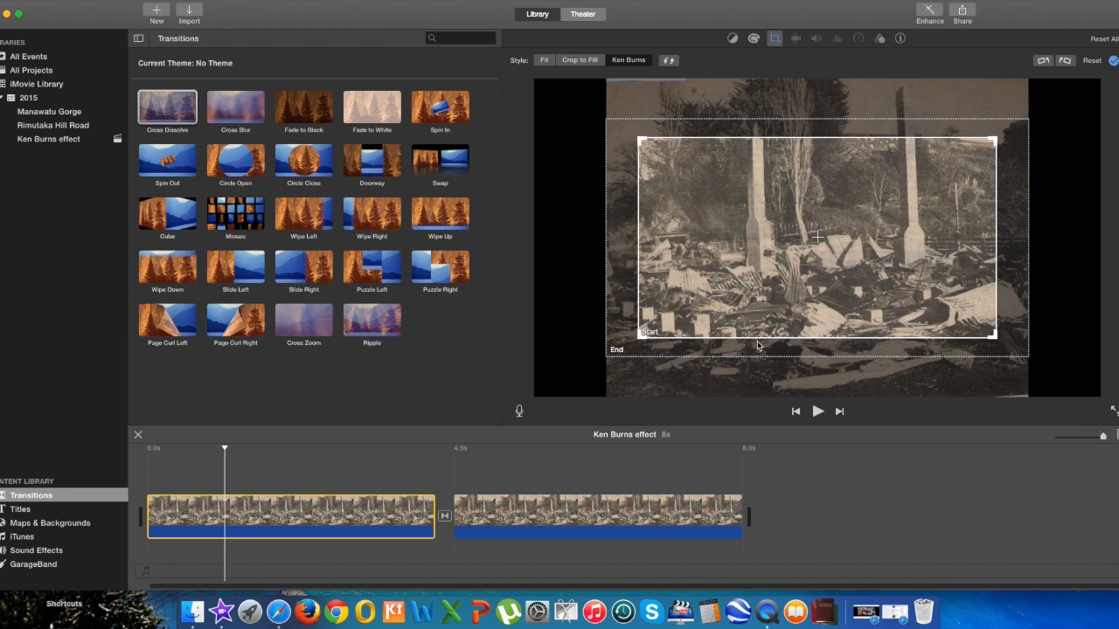
pyautogui.click(699, 302)
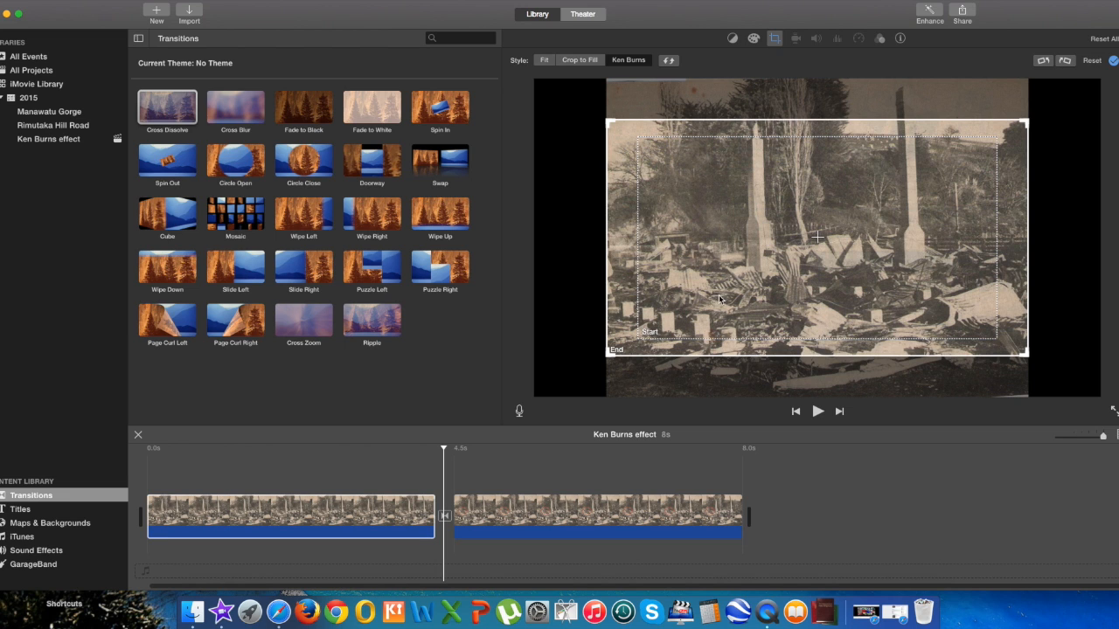
pyautogui.moveTo(1030, 118); pyautogui.dragTo(720, 247)
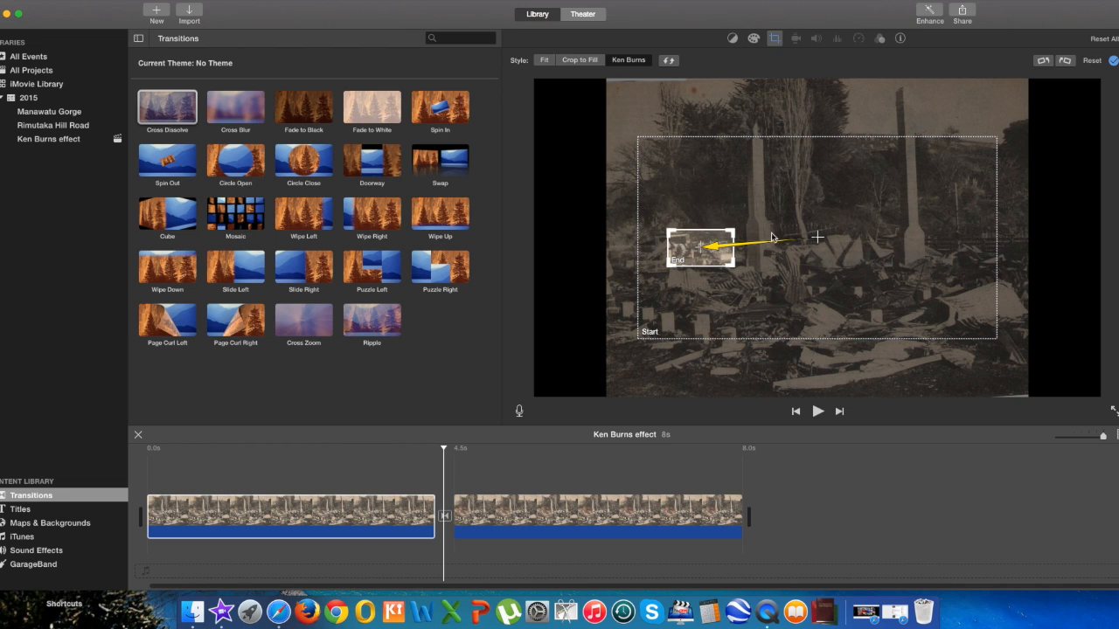
# Enlarge the Start frame of the first clip's Ken Burns crop until it covers the whole photo.
pyautogui.click(883, 223)
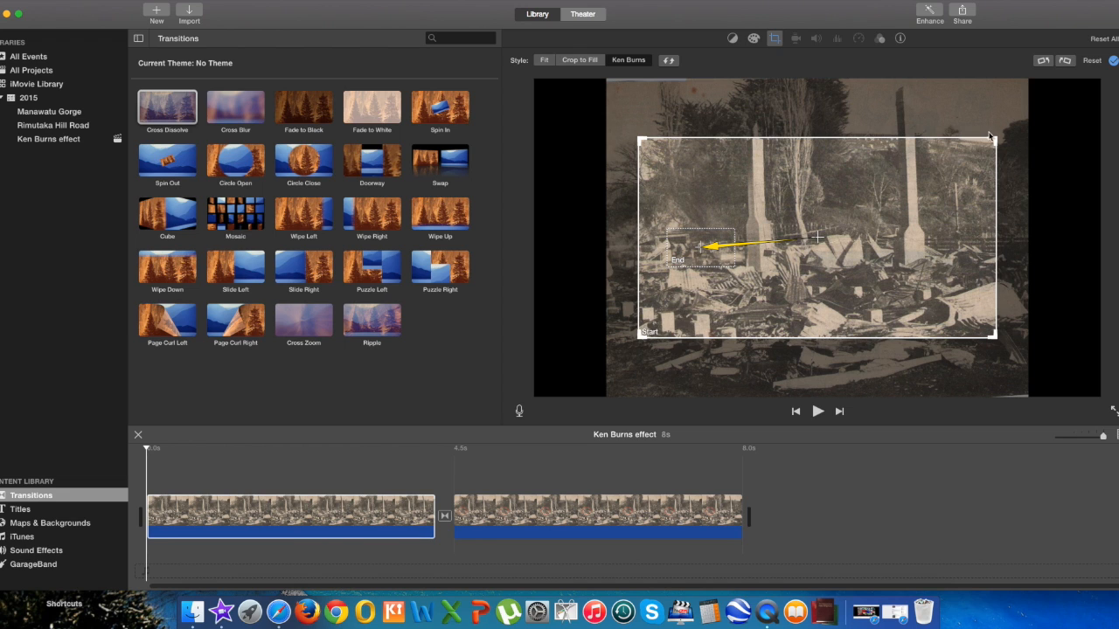
pyautogui.moveTo(994, 138); pyautogui.dragTo(1098, 80)
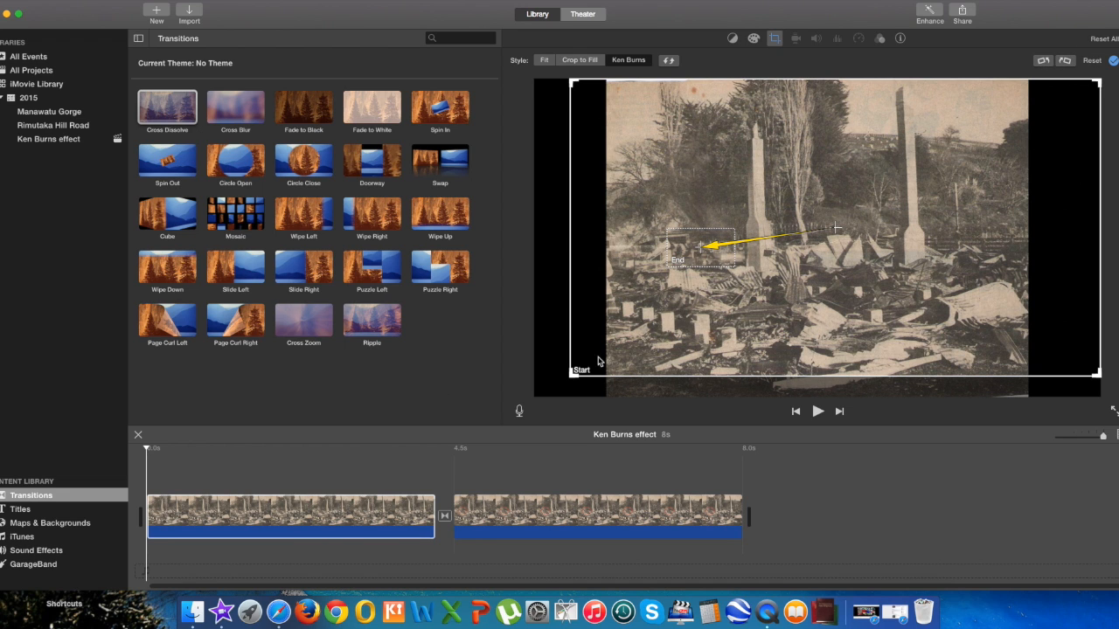
pyautogui.moveTo(572, 373); pyautogui.dragTo(519, 408)
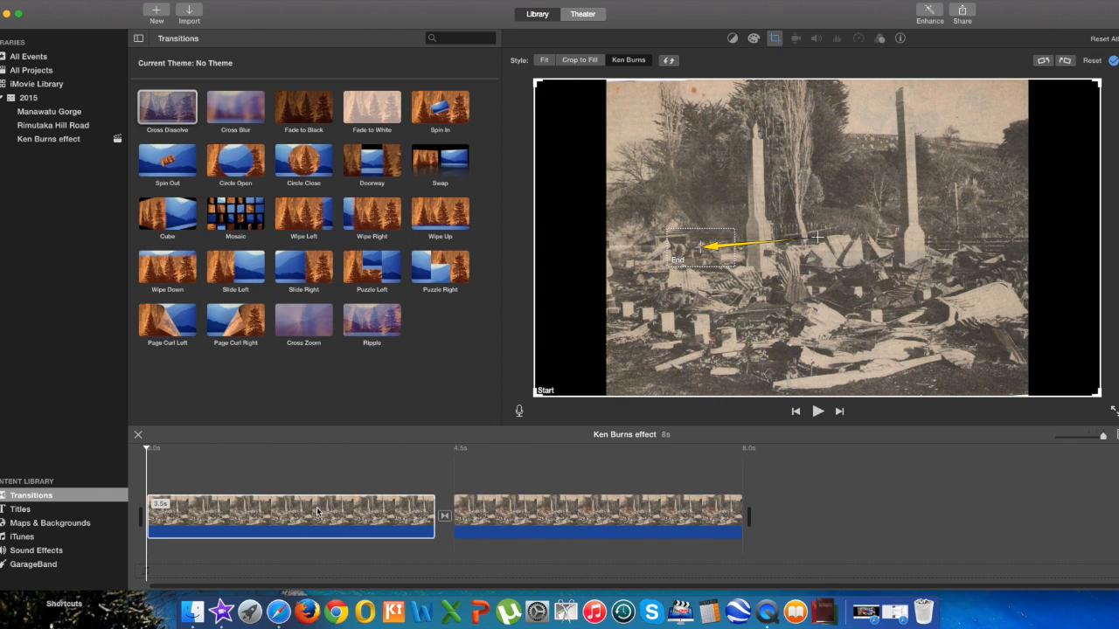
# Play the movie from the start to preview the first clip's zoom and the dissolve into the second photo.
pyautogui.click(151, 503)
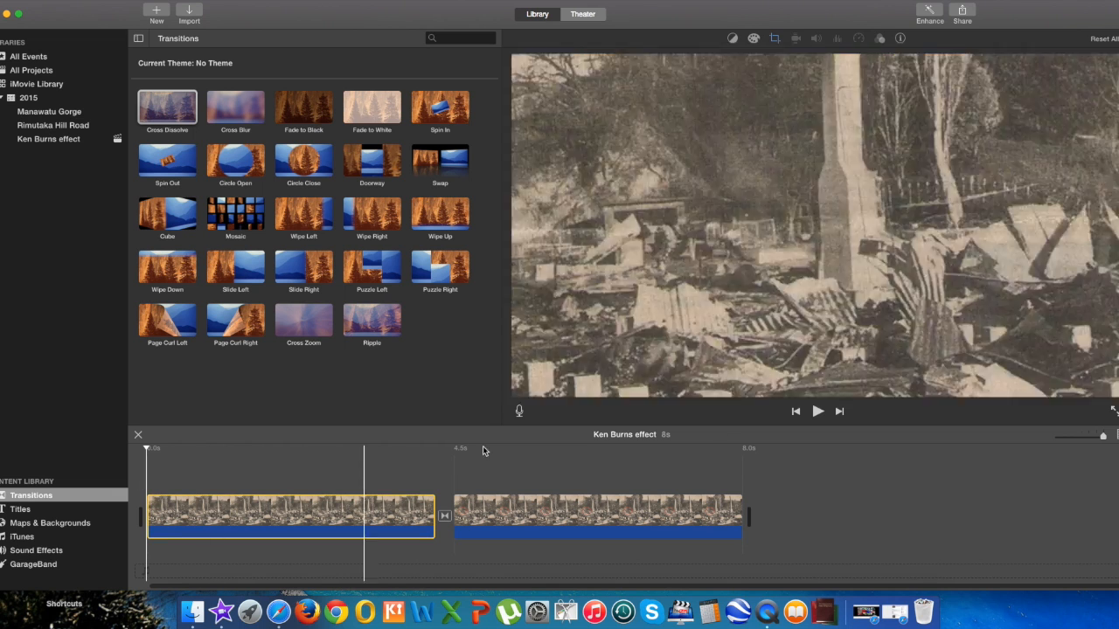
pyautogui.click(824, 410)
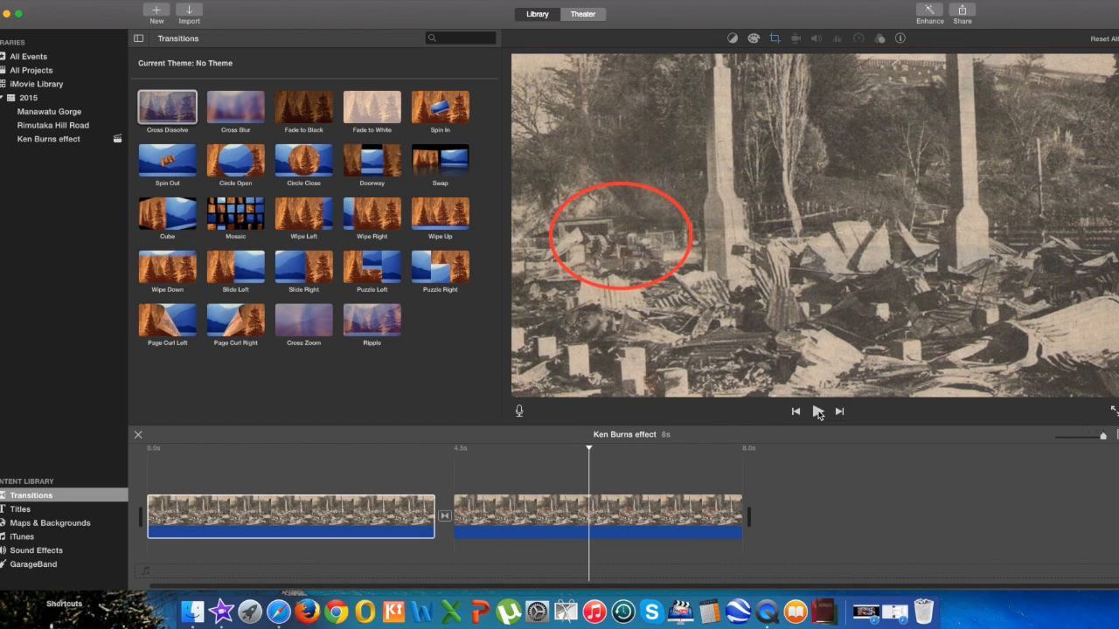
pyautogui.click(817, 411)
# In the second clip's Ken Burns crop, shrink the Start frame and move it over the red circle.
pyautogui.click(526, 510)
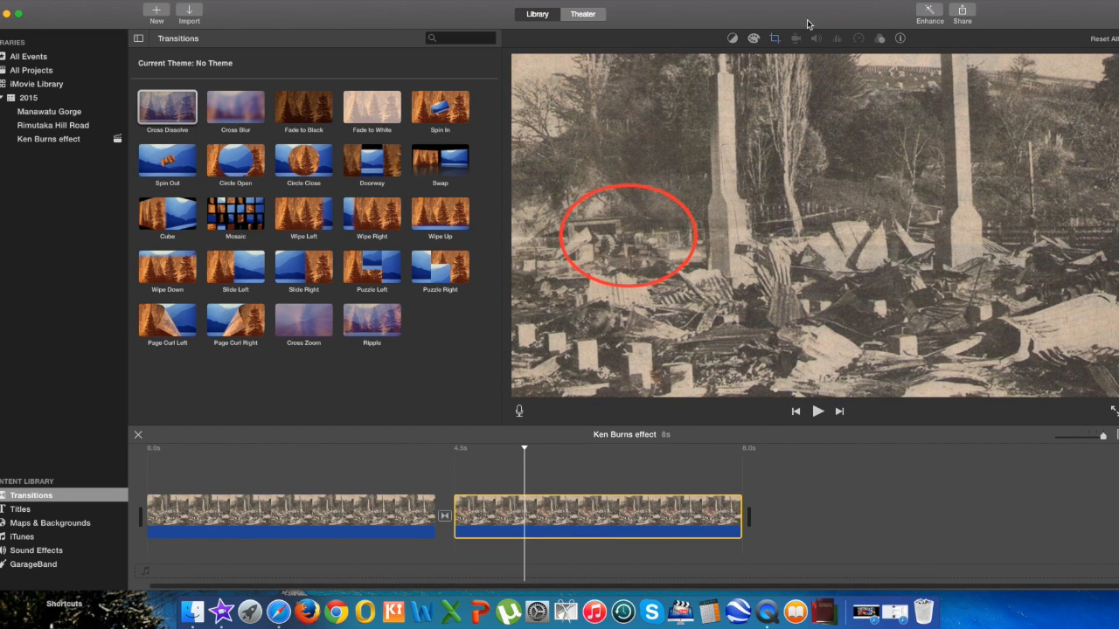
pyautogui.click(775, 40)
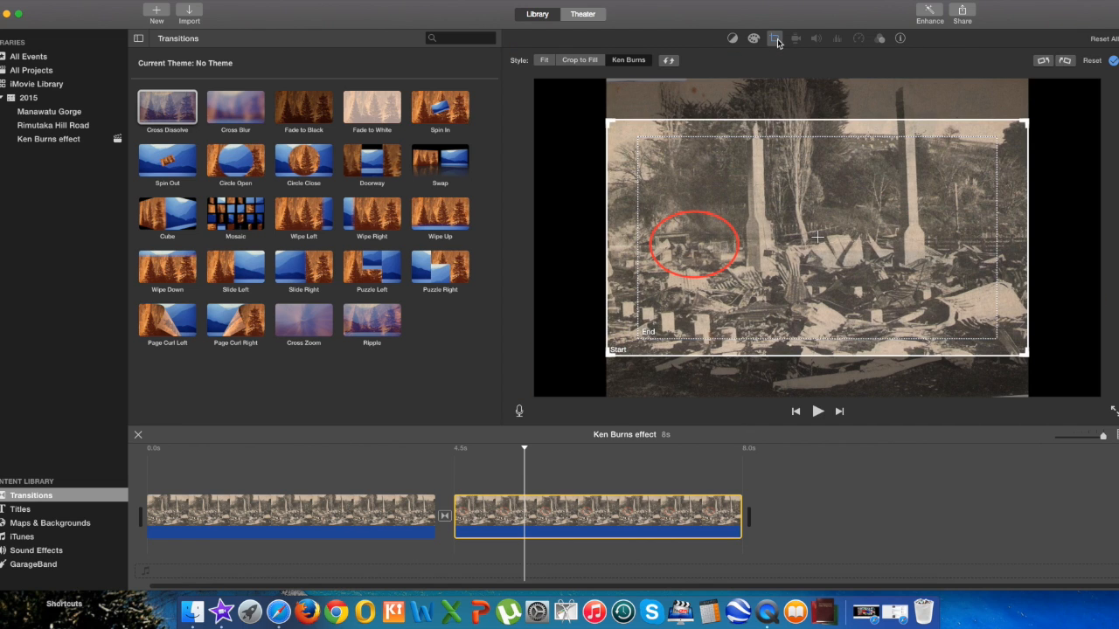
pyautogui.click(814, 218)
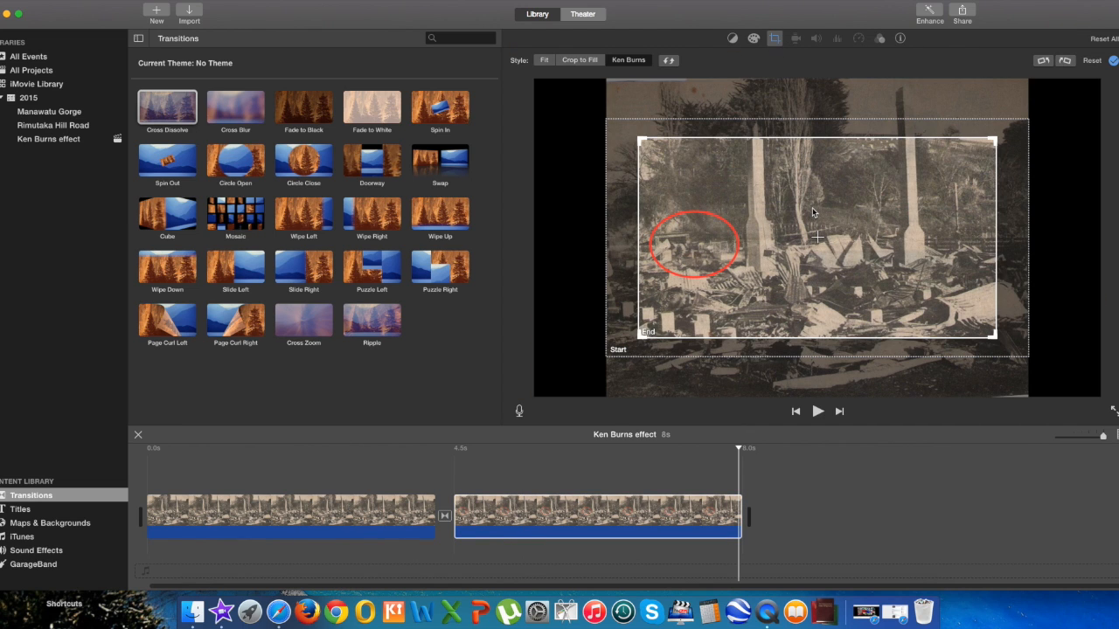
pyautogui.click(618, 324)
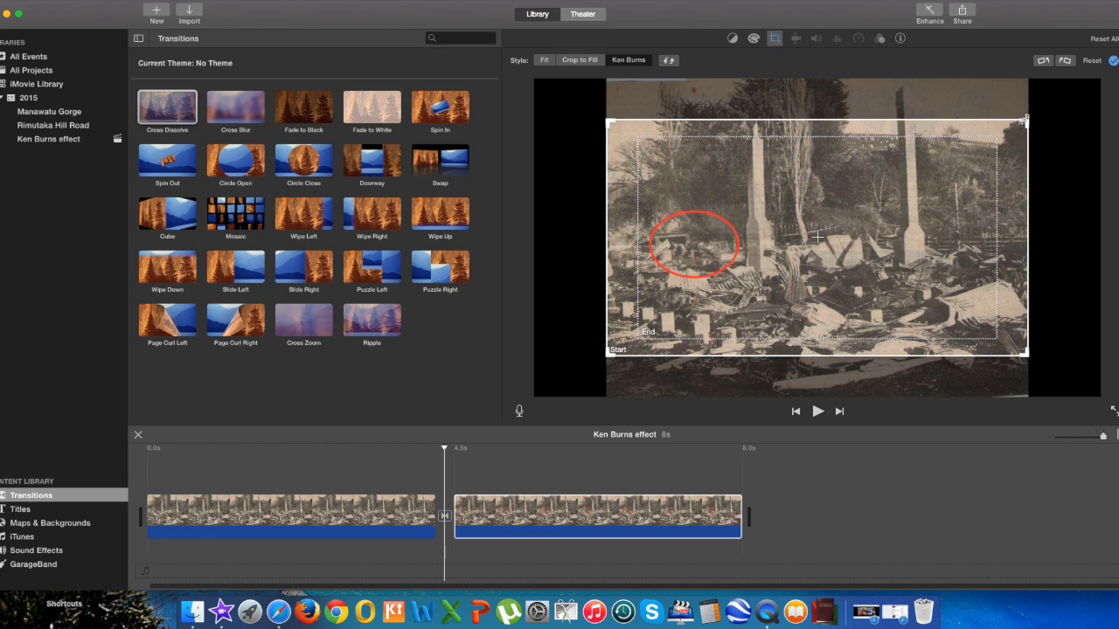
pyautogui.moveTo(1025, 120); pyautogui.dragTo(692, 303)
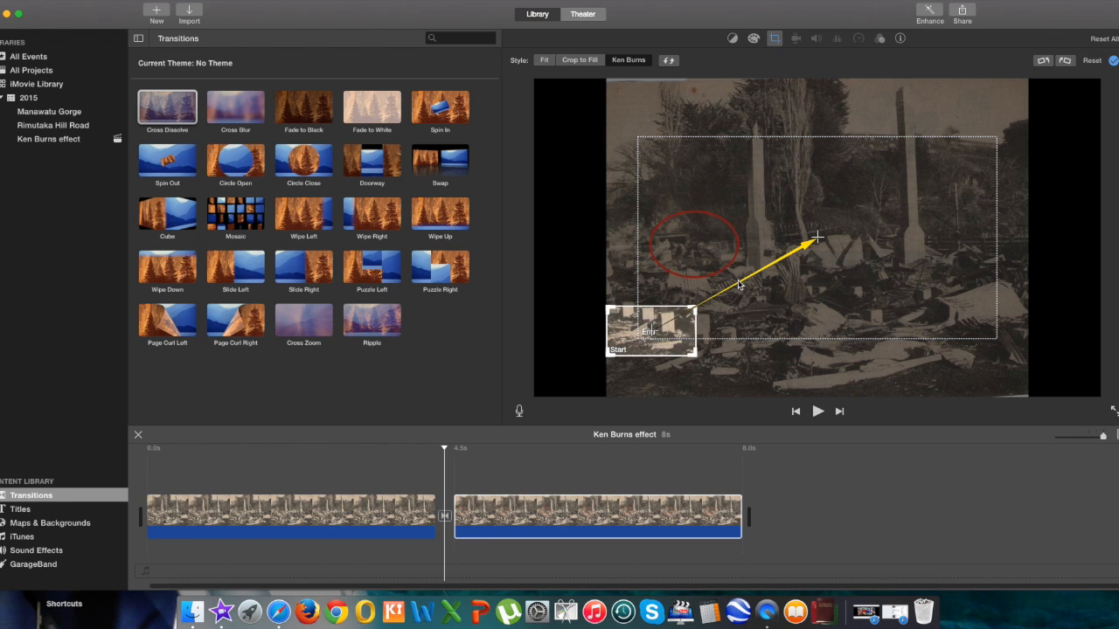
pyautogui.moveTo(671, 329); pyautogui.dragTo(712, 248)
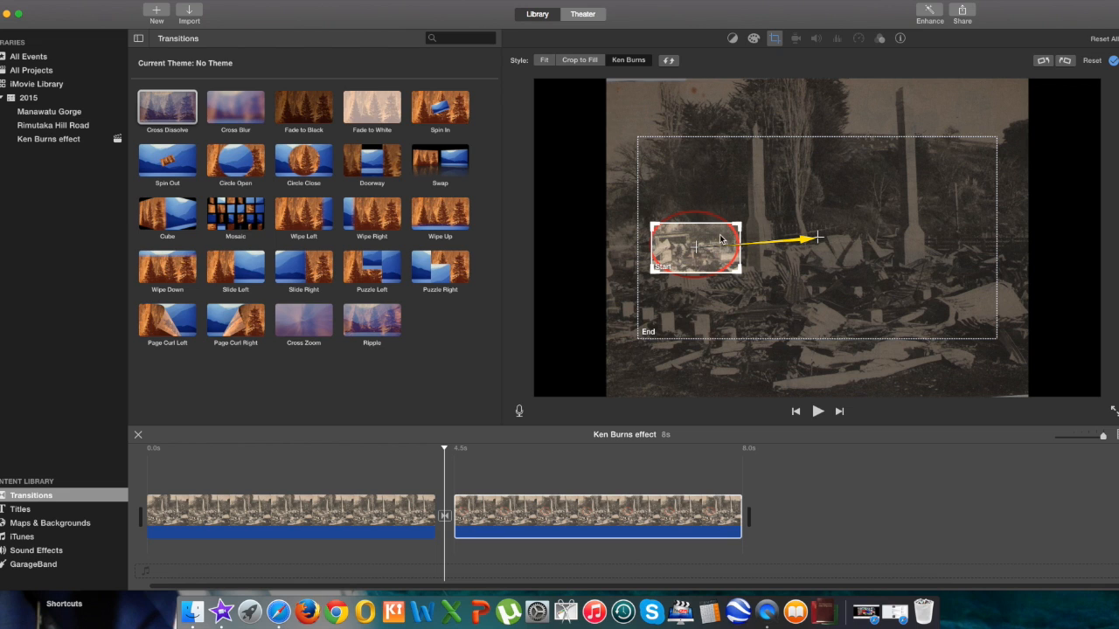
pyautogui.click(967, 251)
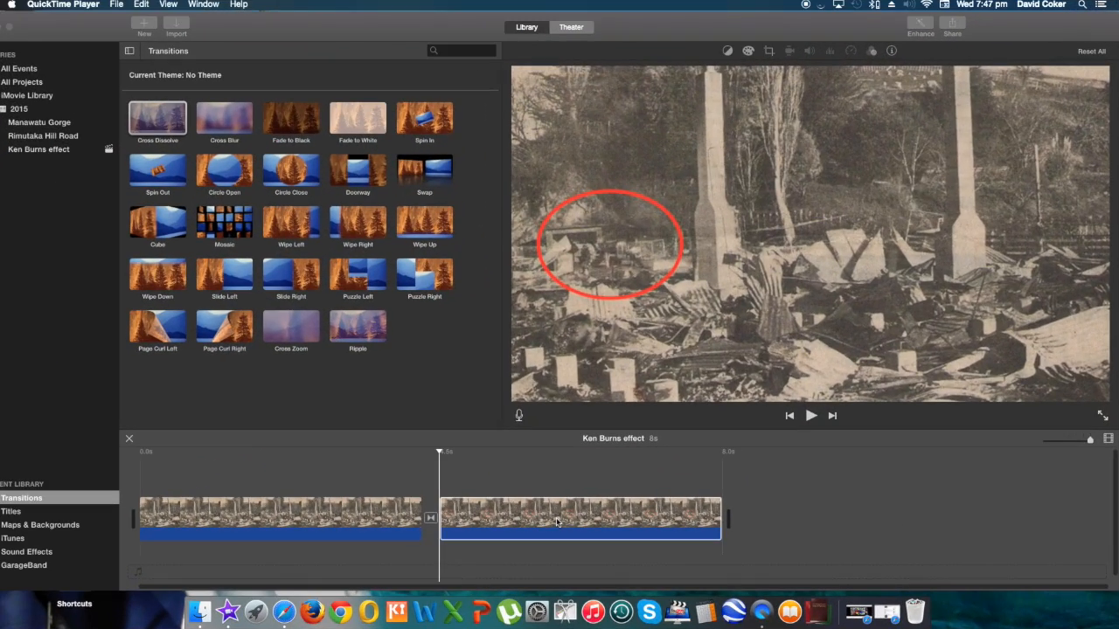
# Shrink the second clip's End frame around the red circle, enlarge its Start frame to the whole photo, and preview the movement.
pyautogui.click(557, 522)
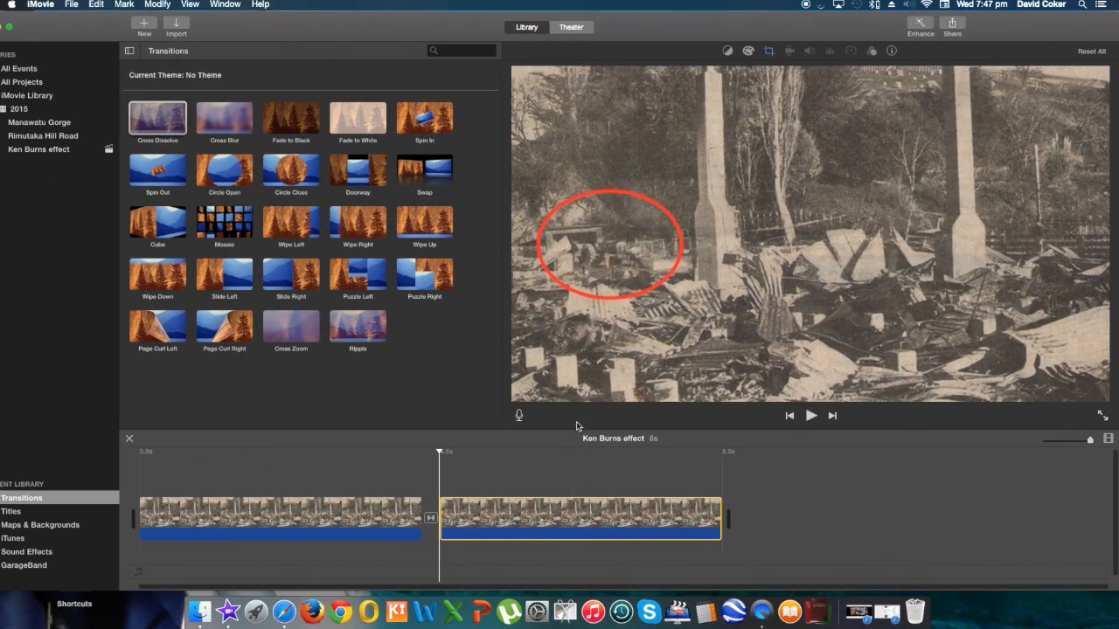
pyautogui.click(770, 52)
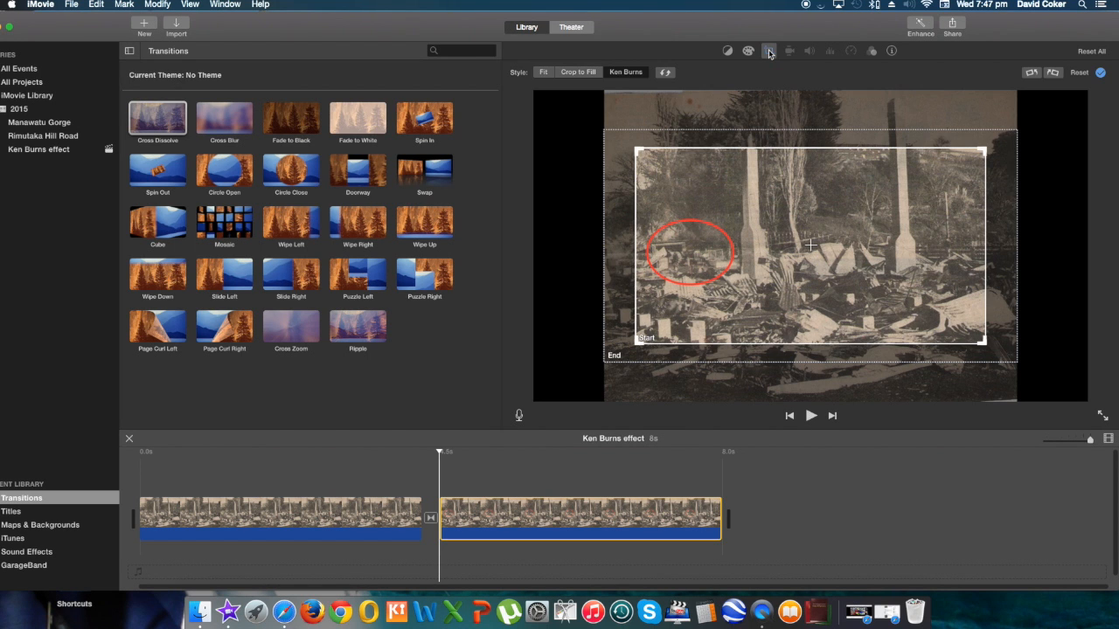
pyautogui.click(811, 296)
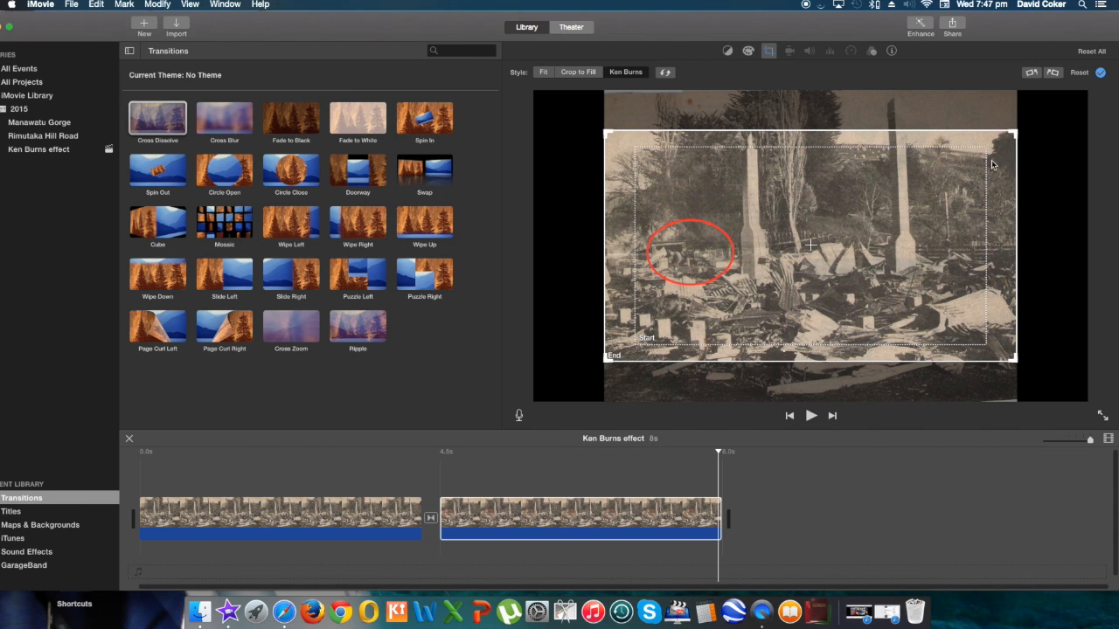
pyautogui.moveTo(1013, 133); pyautogui.dragTo(735, 253)
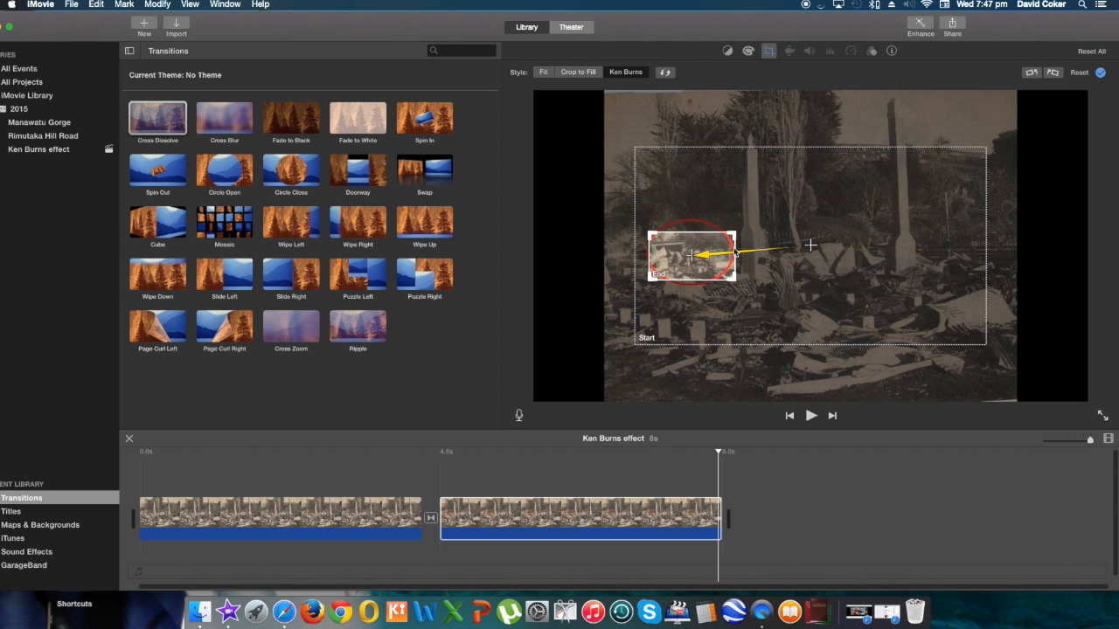
pyautogui.click(956, 242)
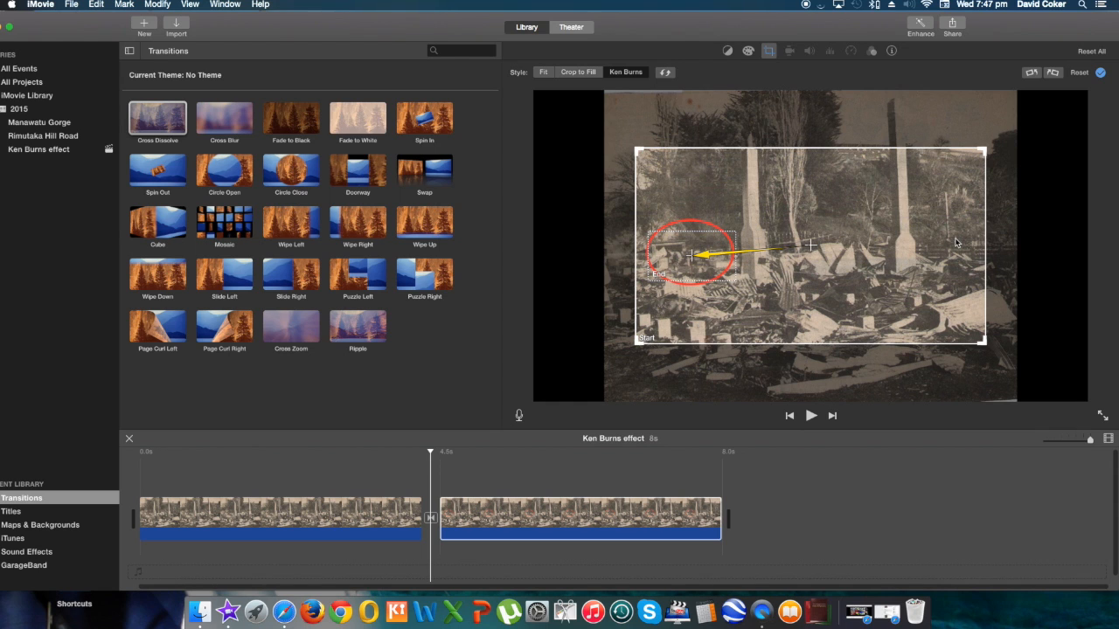
pyautogui.moveTo(983, 150); pyautogui.dragTo(1115, 34)
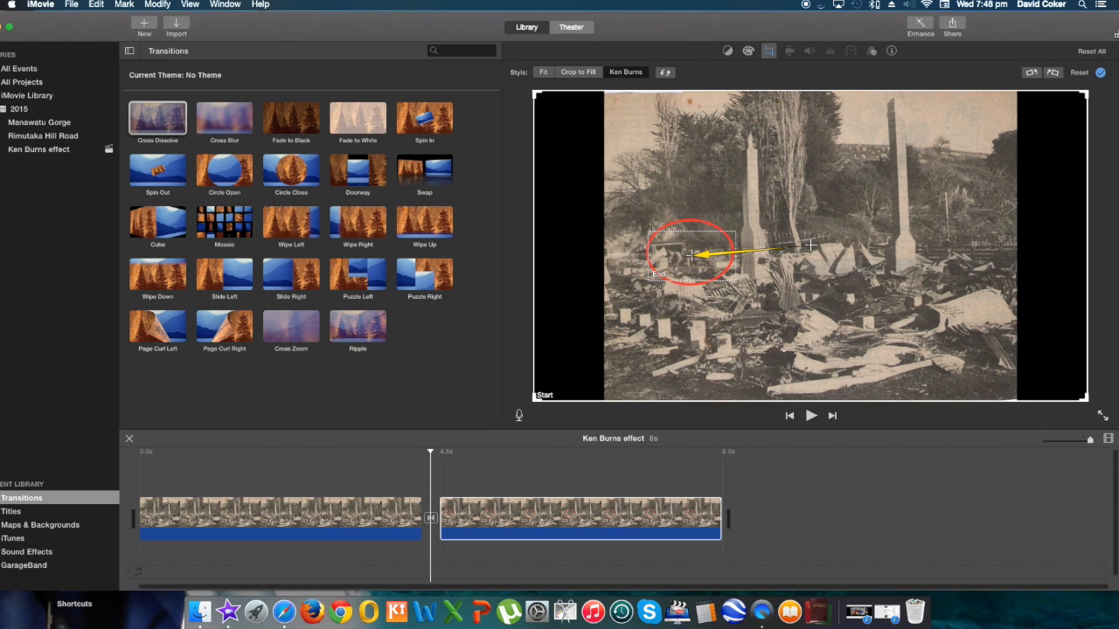
pyautogui.click(810, 417)
pyautogui.click(606, 519)
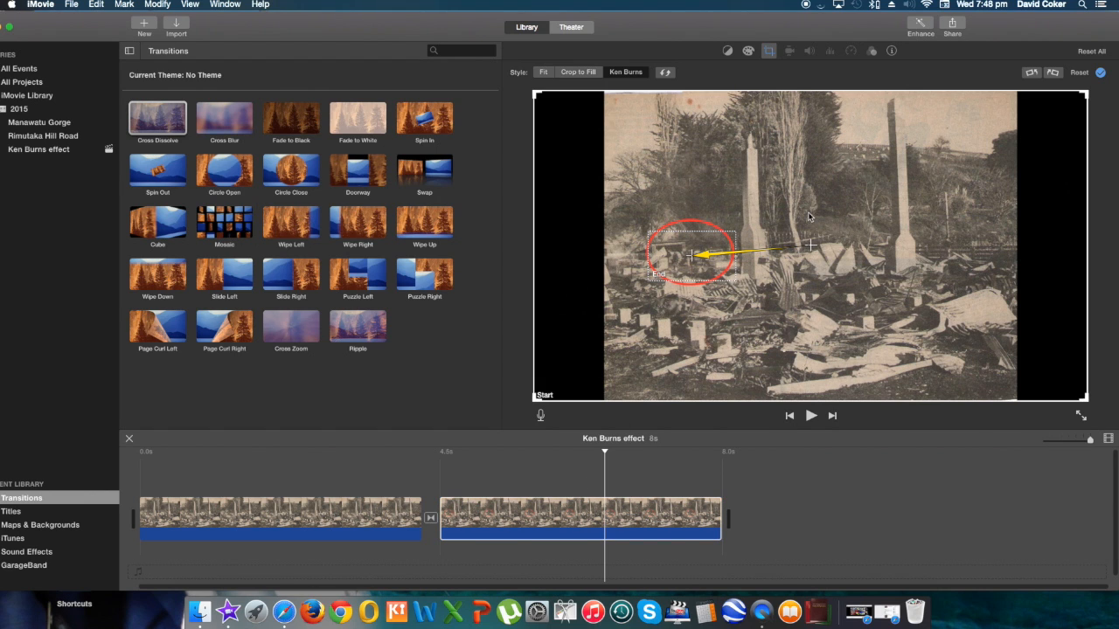
# Reverse the second clip's Ken Burns movement by shrinking the Start frame to the red circle and enlarging the End frame to the whole photo.
pyautogui.click(673, 260)
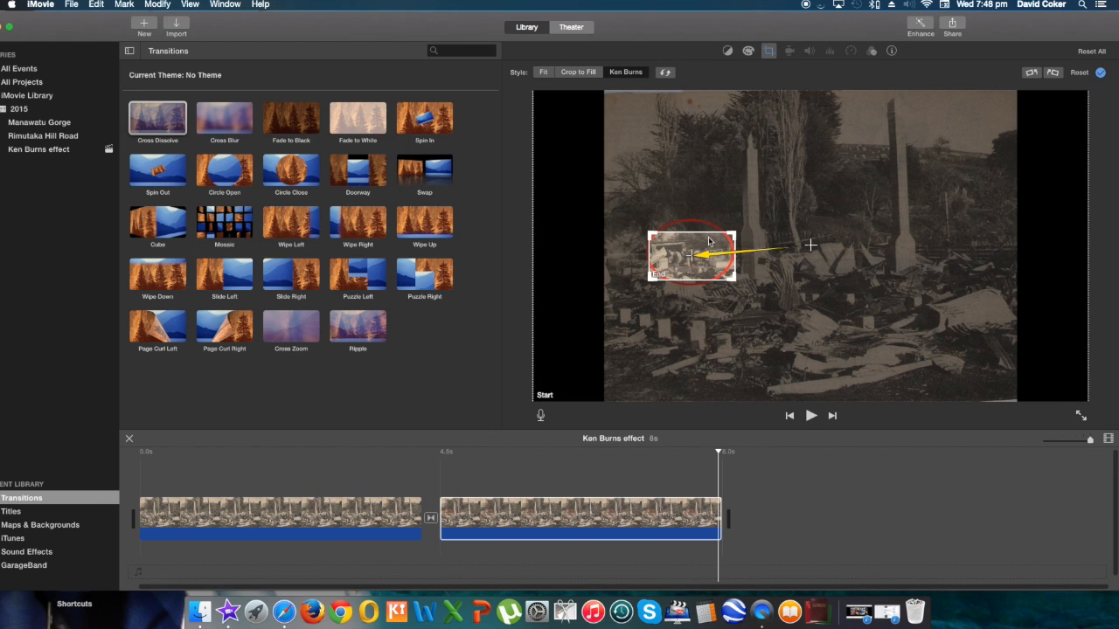
pyautogui.moveTo(732, 233); pyautogui.dragTo(1029, 92)
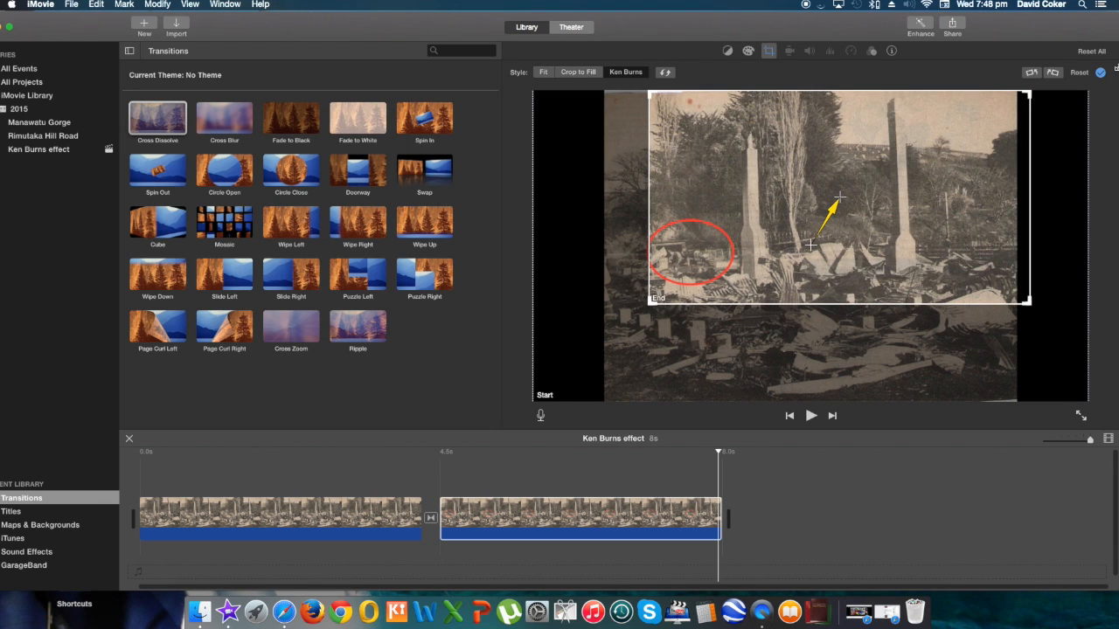
pyautogui.click(614, 354)
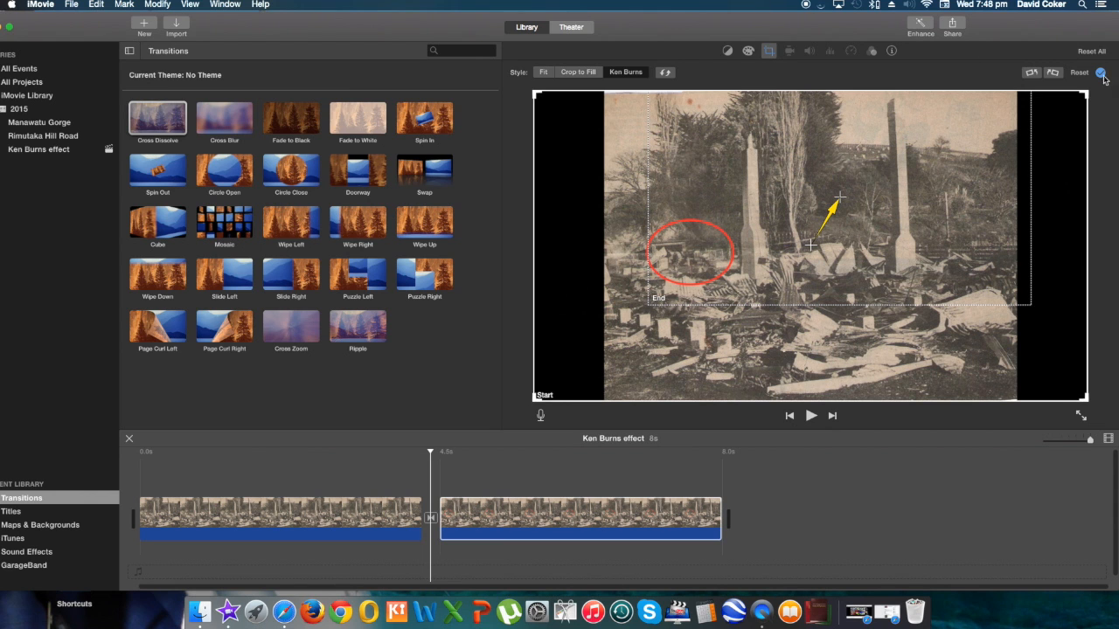
pyautogui.moveTo(1084, 398); pyautogui.dragTo(688, 269)
pyautogui.click(871, 257)
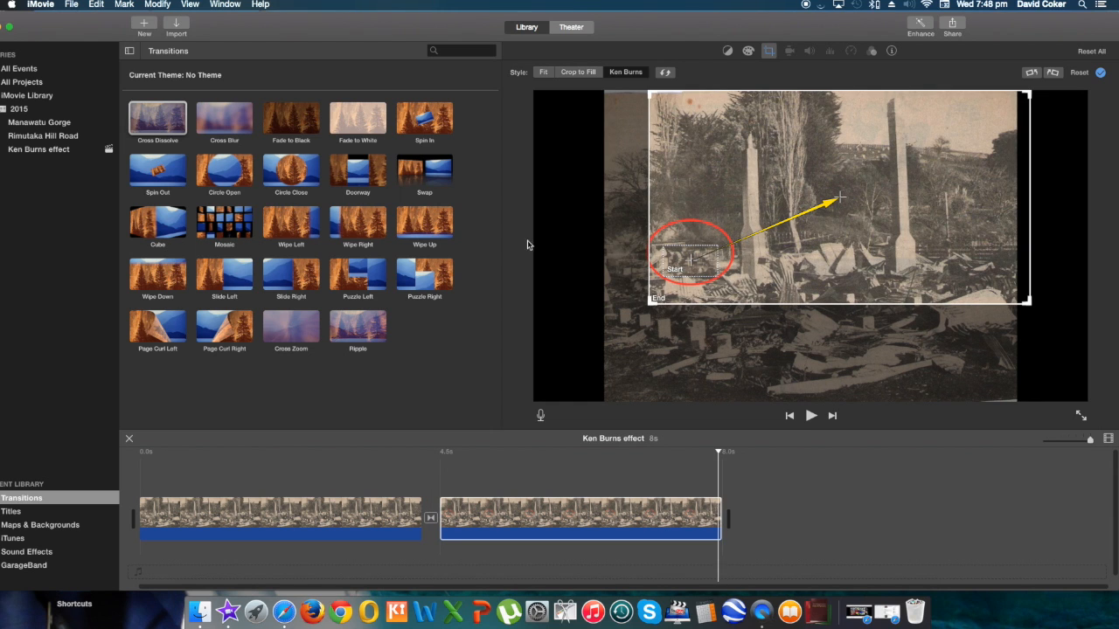
pyautogui.moveTo(648, 301); pyautogui.dragTo(533, 400)
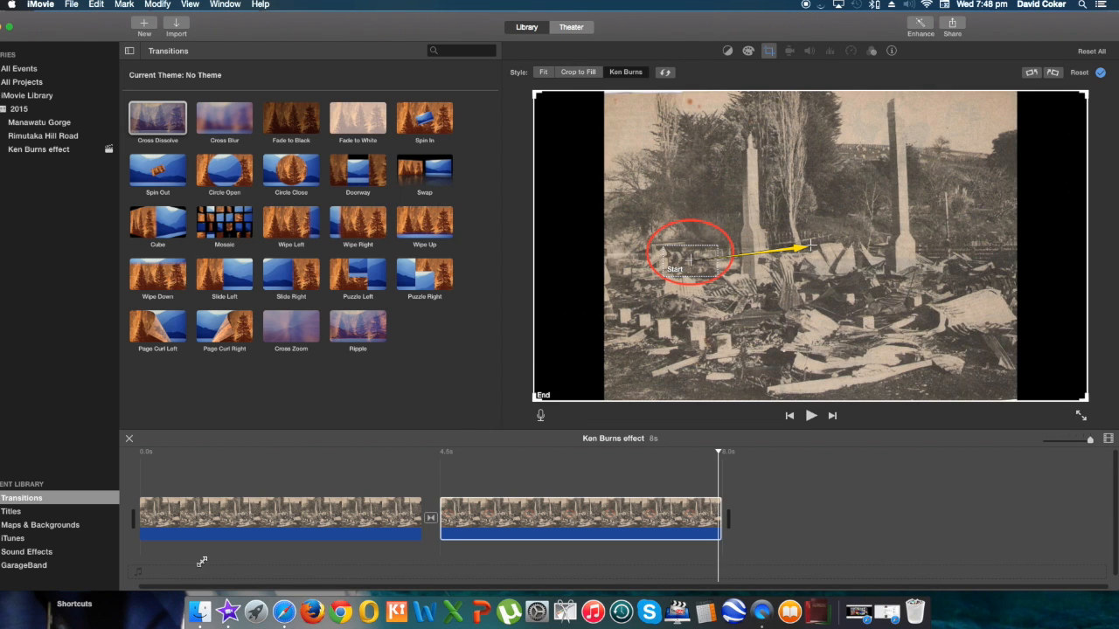
pyautogui.click(431, 503)
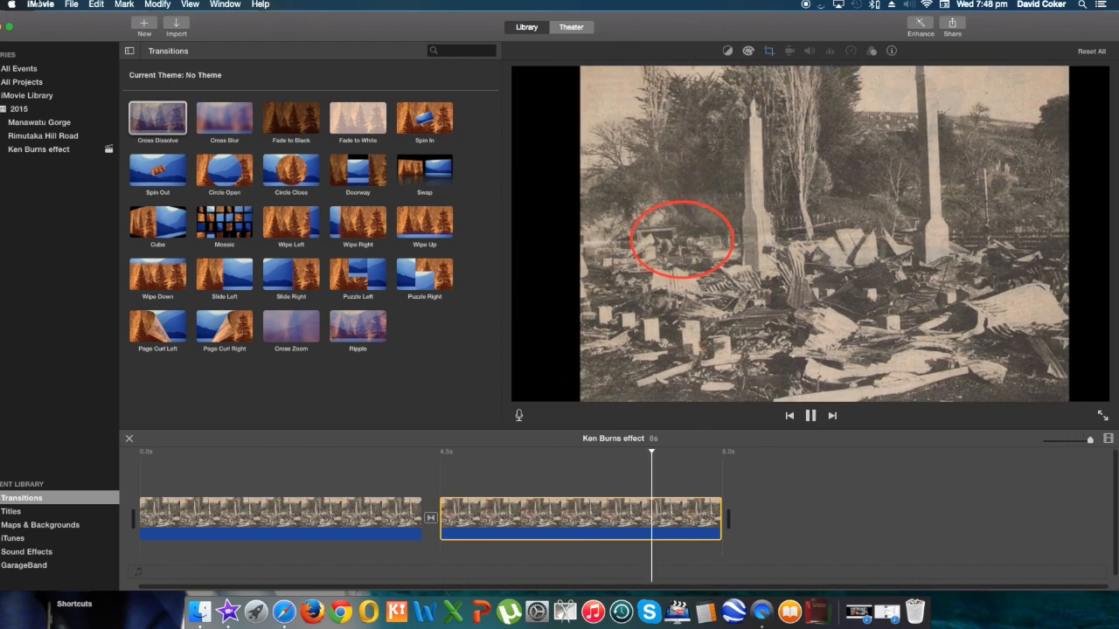
# Place Cross Dissolve at the join between the two photo clips again and play the whole movie from the beginning.
pyautogui.click(154, 131)
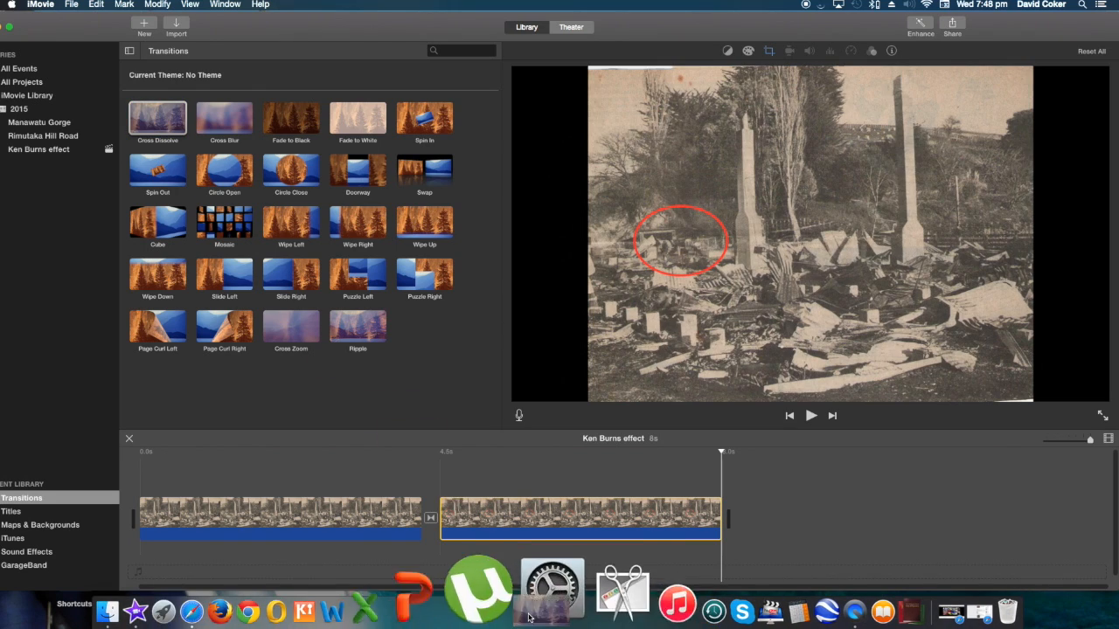
pyautogui.moveTo(158, 118); pyautogui.dragTo(428, 525)
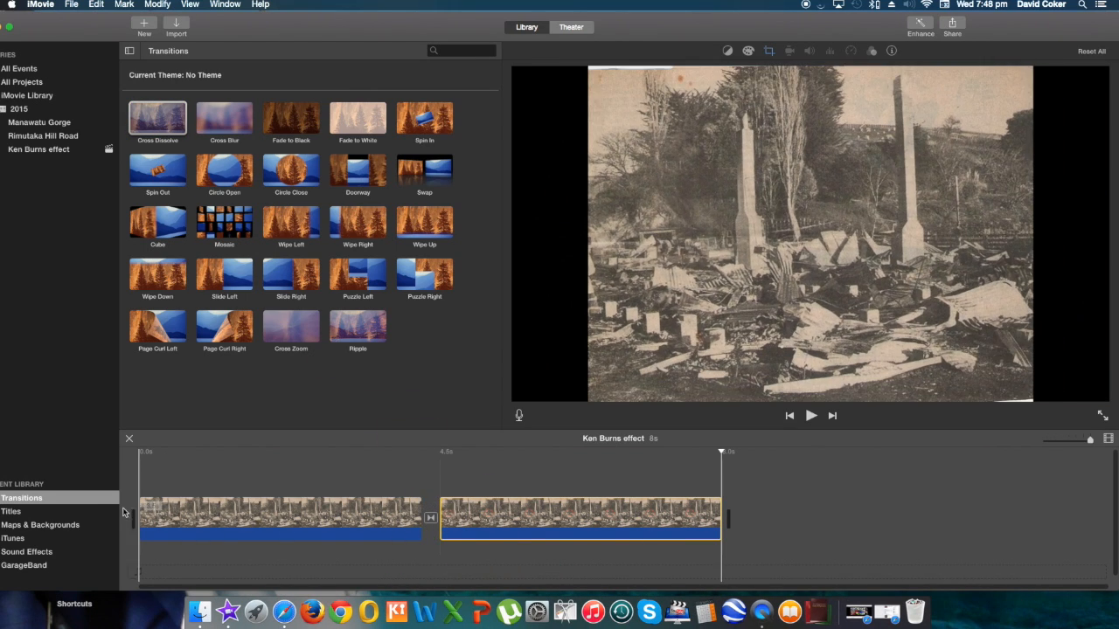
pyautogui.click(131, 513)
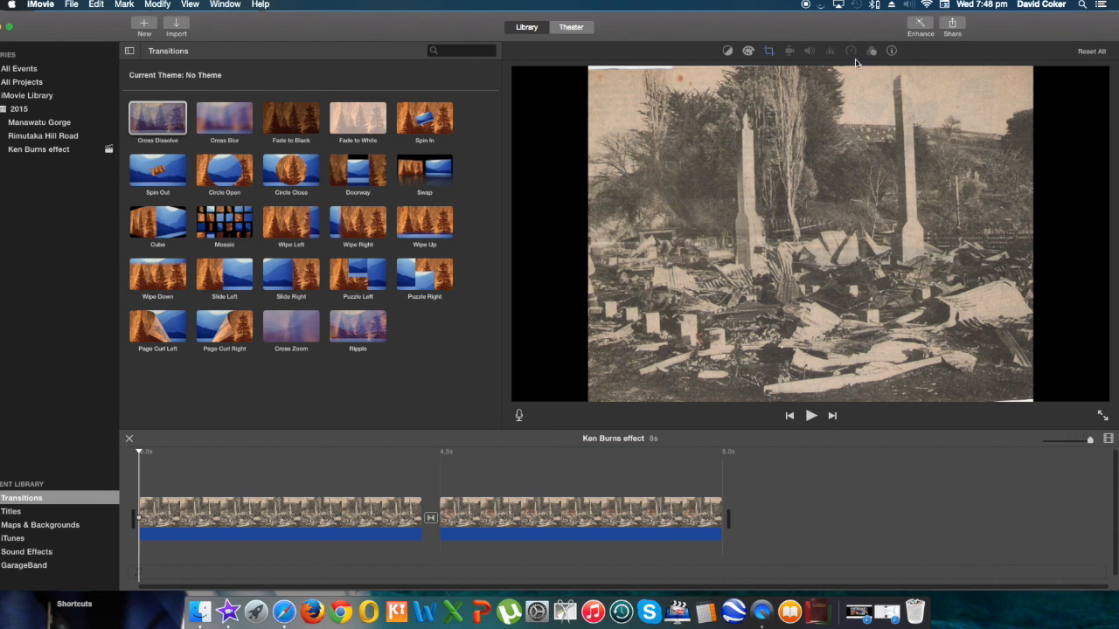
pyautogui.click(810, 417)
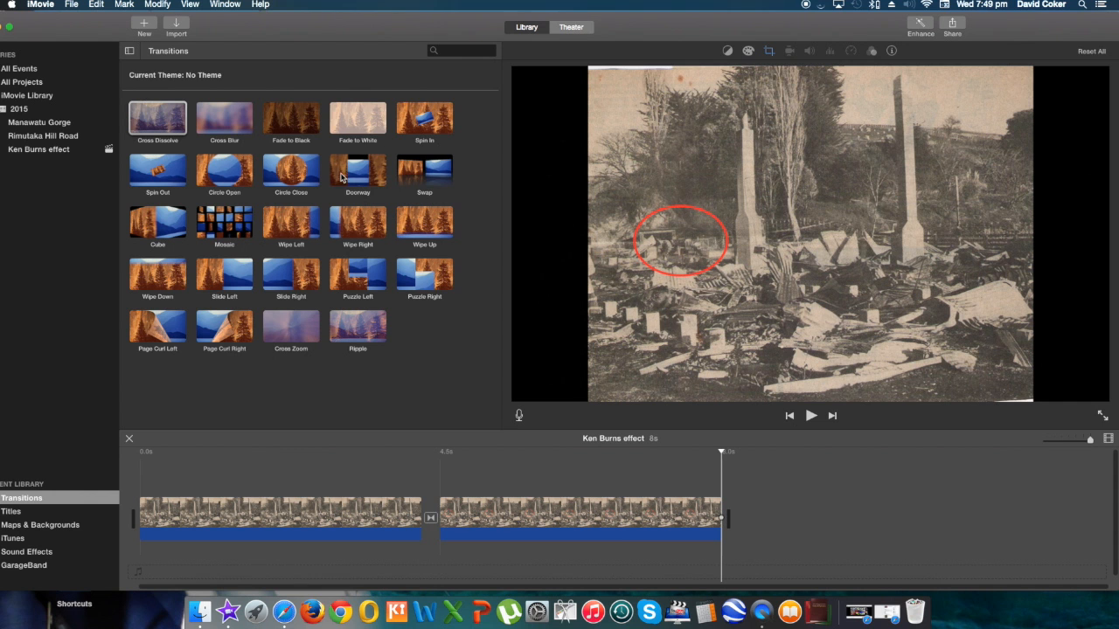
# Add a Swap transition at the end of the second photo clip in the timeline.
pyautogui.click(245, 255)
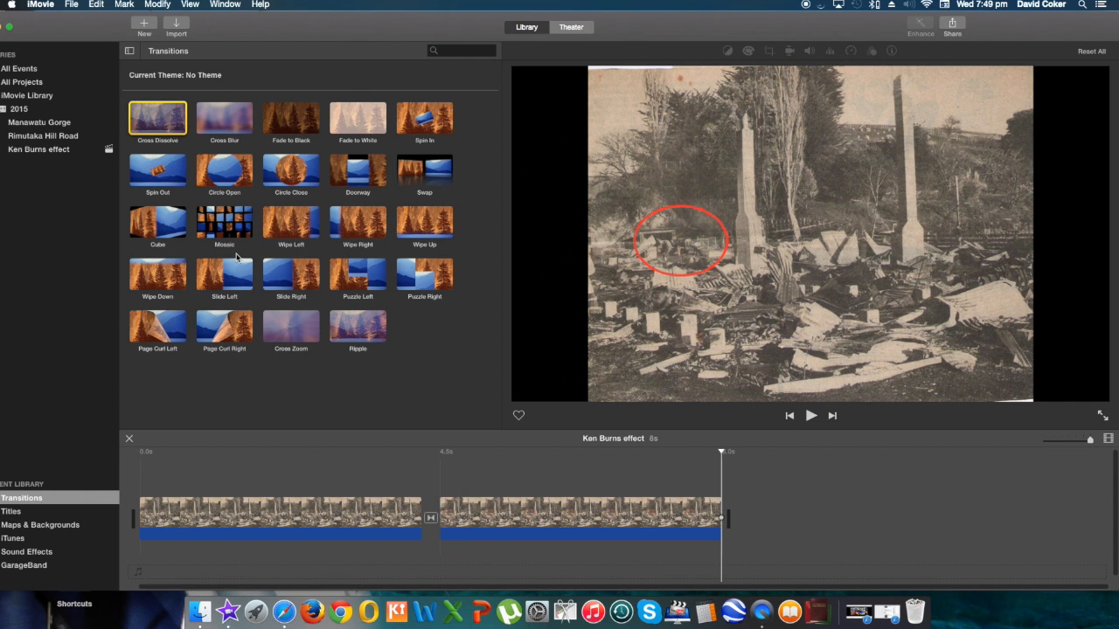
pyautogui.click(425, 170)
pyautogui.moveTo(425, 171); pyautogui.dragTo(674, 523)
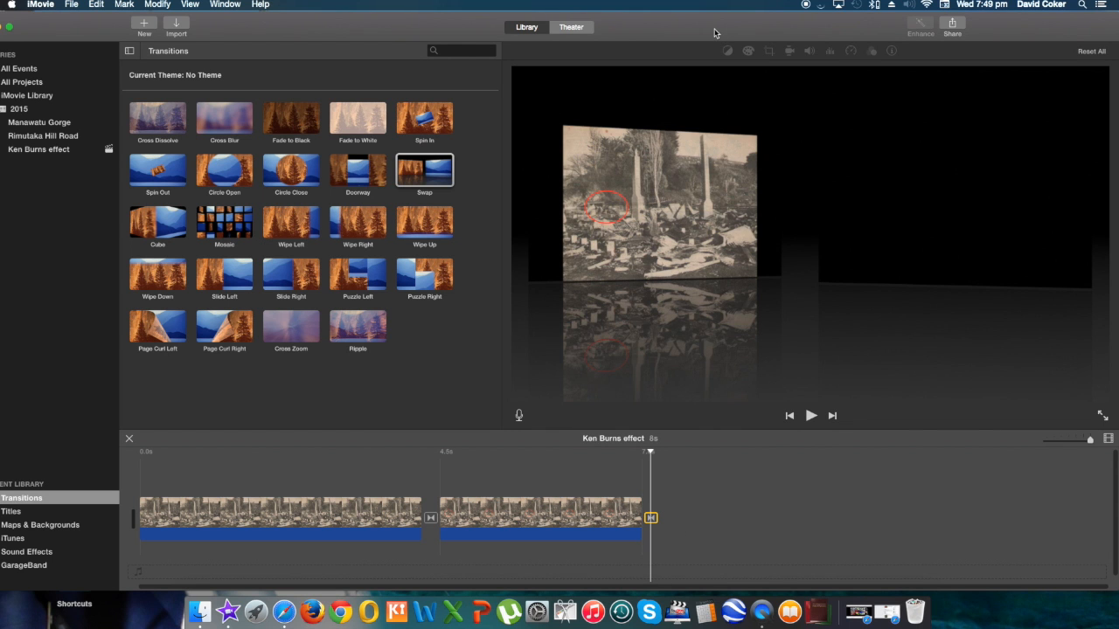
# Uncover the desktop photos and add dpc1 copy.jpg to the timeline after the Swap transition.
pyautogui.doubleClick(714, 32)
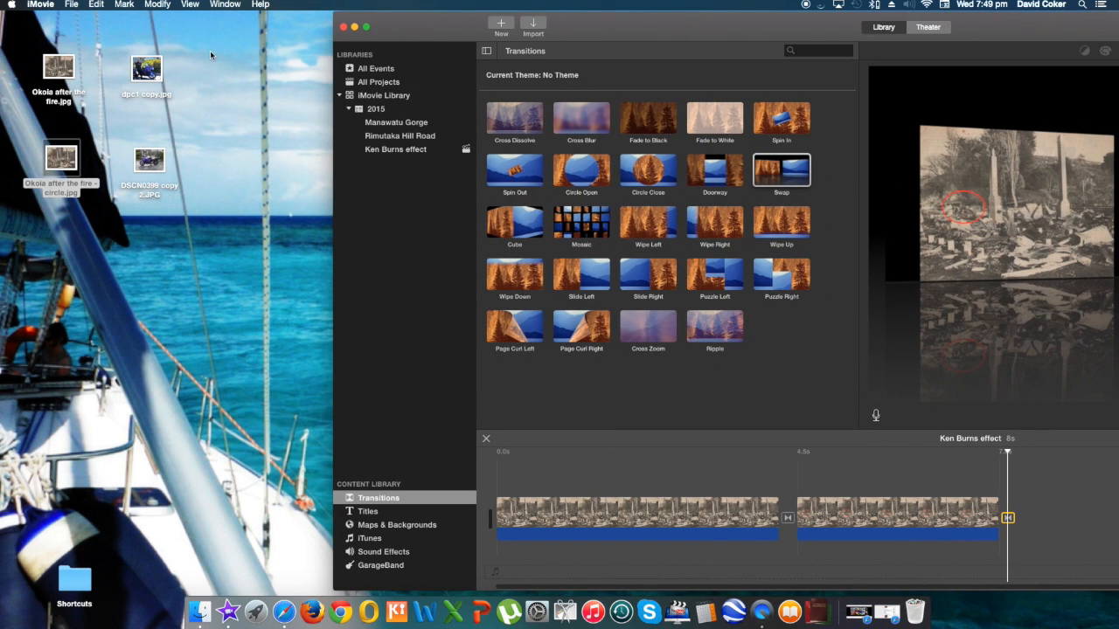
pyautogui.moveTo(145, 68); pyautogui.dragTo(1055, 519)
pyautogui.moveTo(749, 24); pyautogui.dragTo(402, 120)
pyautogui.moveTo(302, 122); pyautogui.dragTo(576, 26)
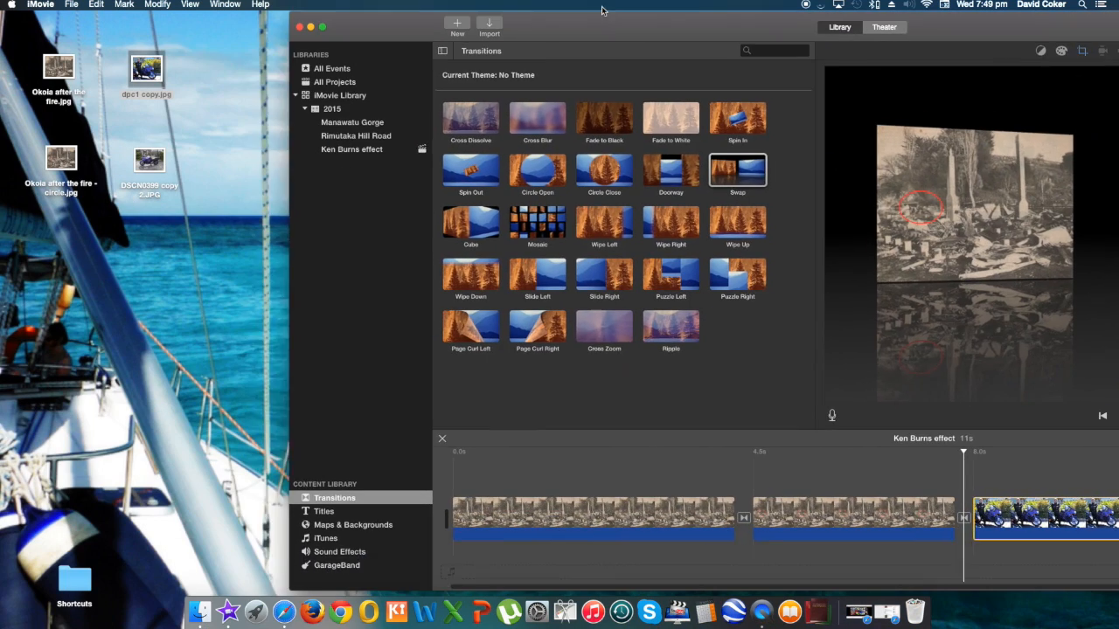
# Add the desktop photo DSCN0399 copy 2.JPG as a cutaway above the dpc1 photo clip, and bring the full iMovie window back into view.
pyautogui.click(150, 162)
pyautogui.moveTo(151, 163); pyautogui.dragTo(1094, 472)
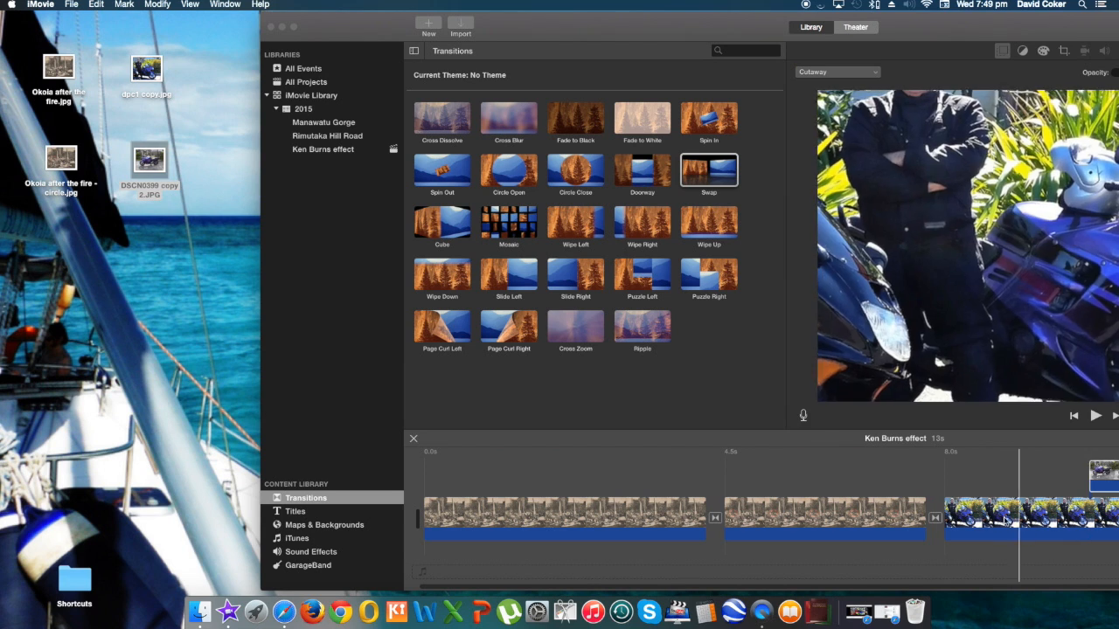
pyautogui.doubleClick(731, 26)
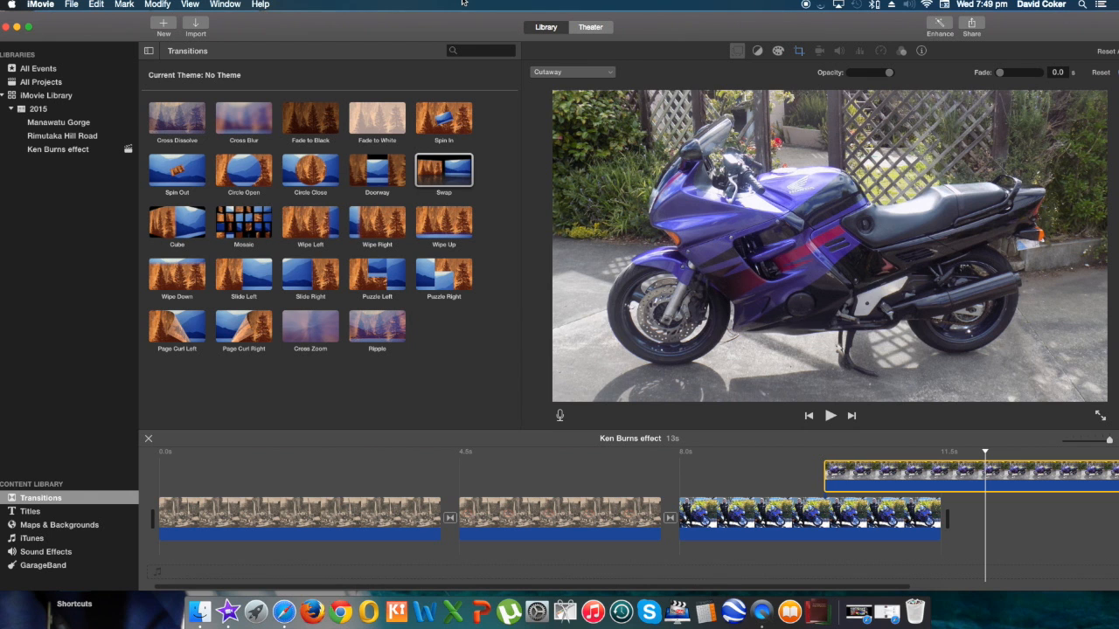
# Move the cutaway motorcycle photo into the main timeline after the third photo clip, and select the third clip.
pyautogui.moveTo(925, 490); pyautogui.dragTo(1058, 517)
pyautogui.click(728, 516)
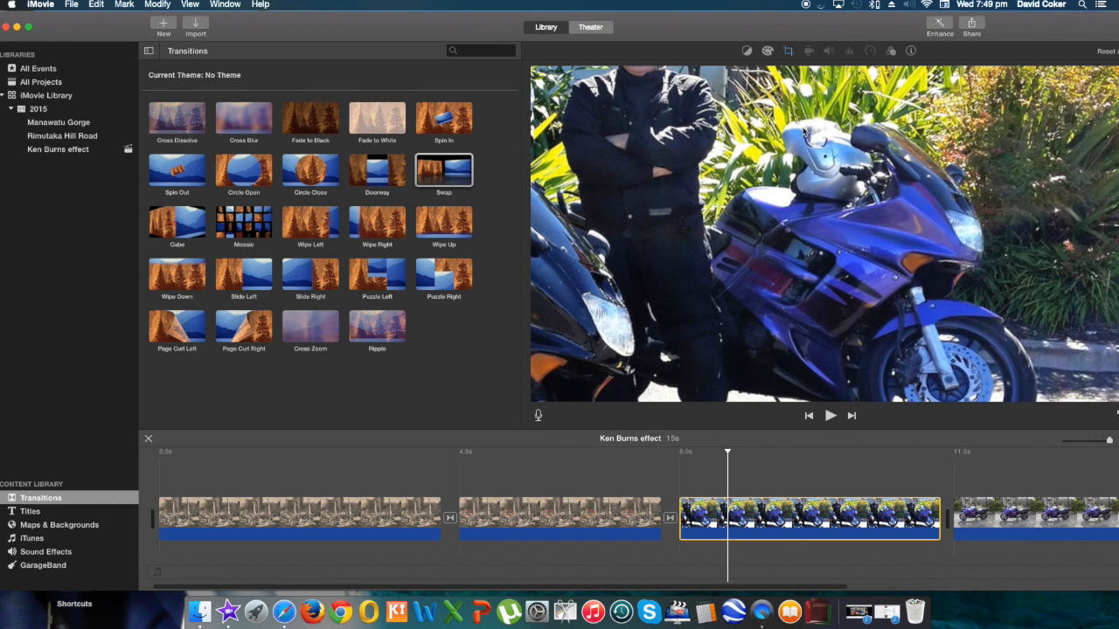
pyautogui.click(690, 523)
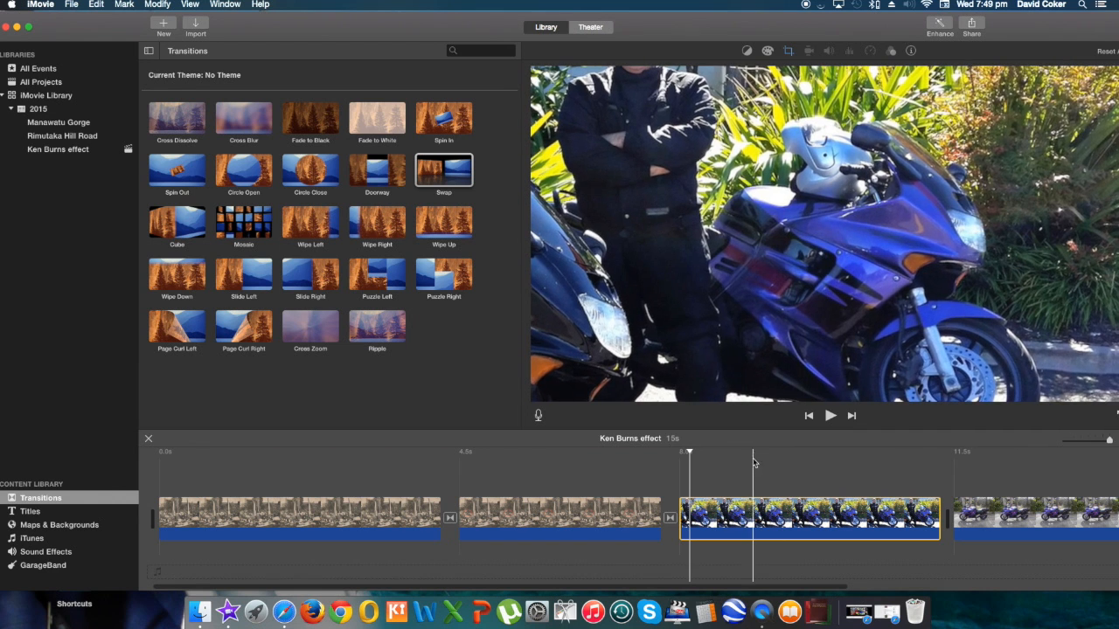
pyautogui.click(745, 509)
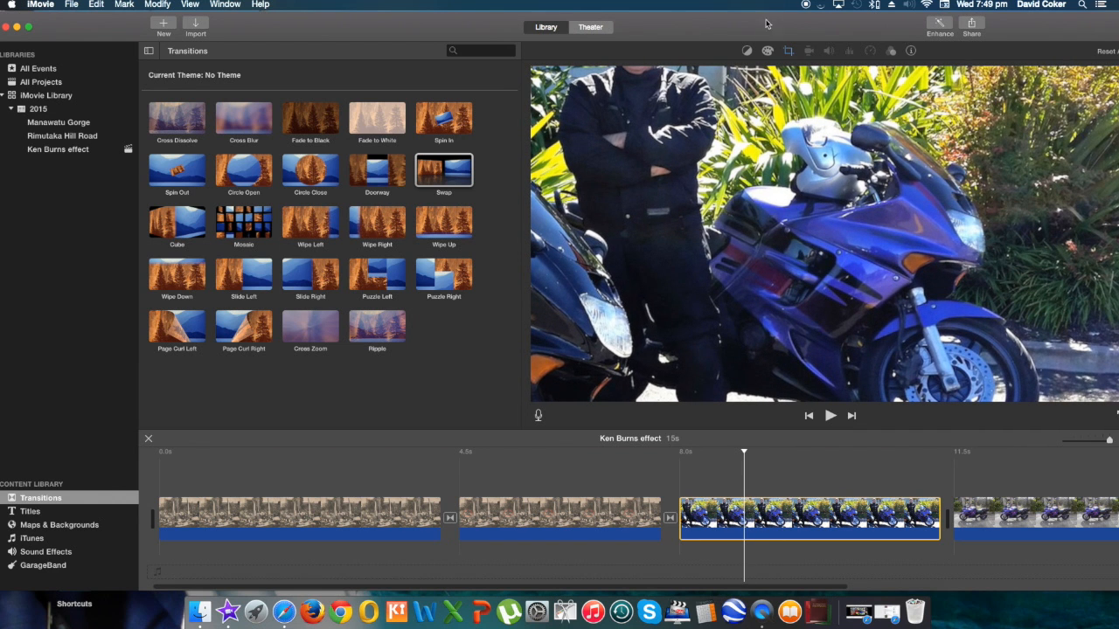
# Set the third clip's Ken Burns Start frame closely around the man's face and its End frame around the whole photo.
pyautogui.click(787, 51)
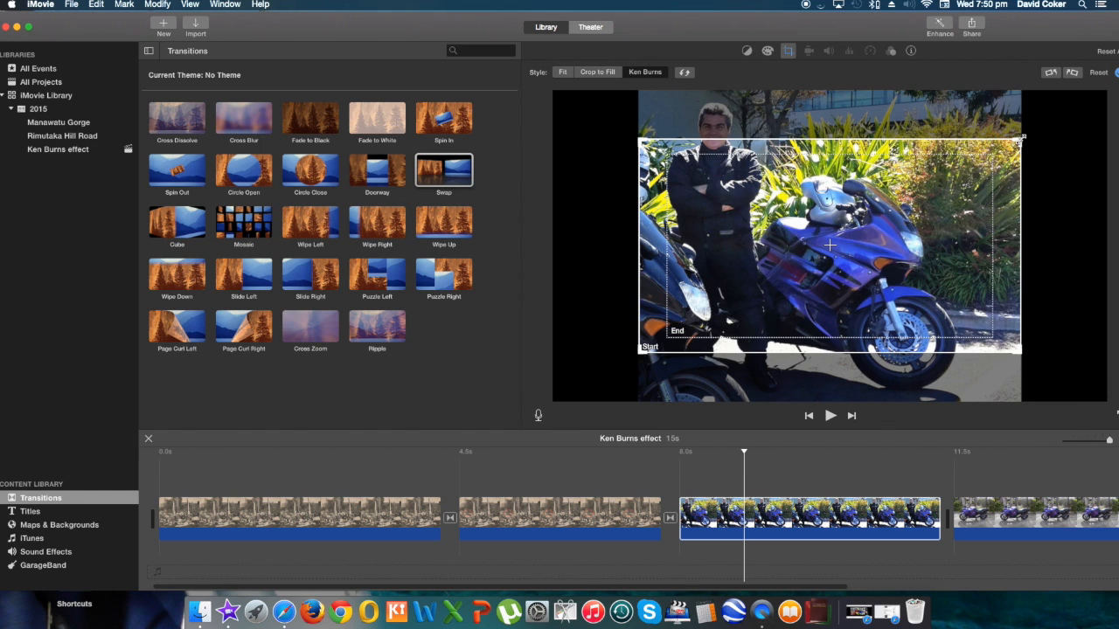
pyautogui.moveTo(1018, 140); pyautogui.dragTo(750, 272)
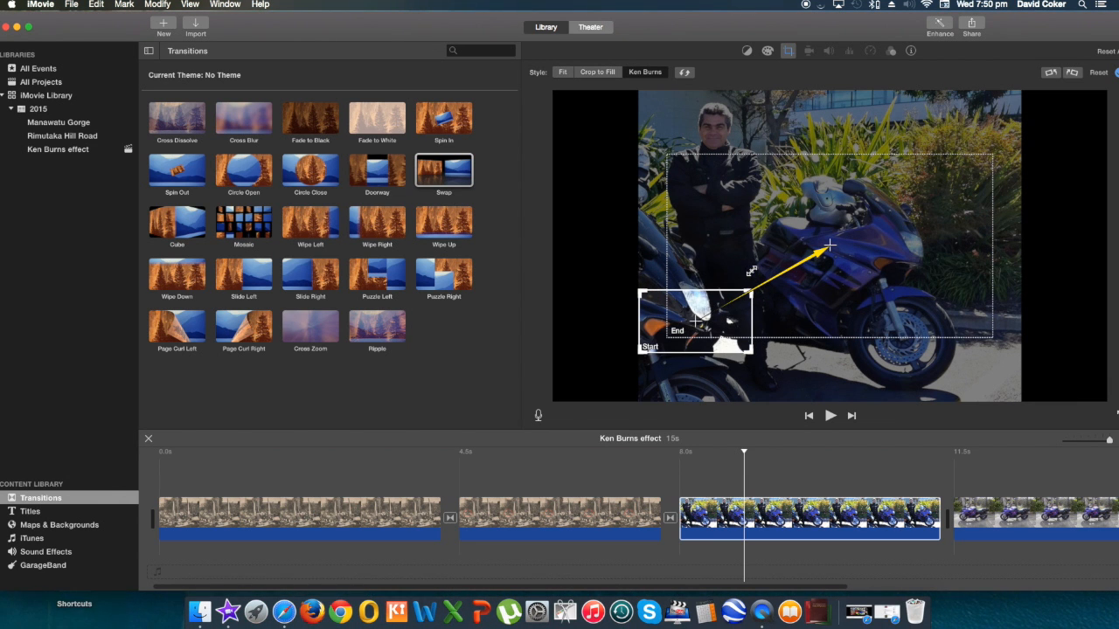
pyautogui.moveTo(651, 311); pyautogui.dragTo(670, 114)
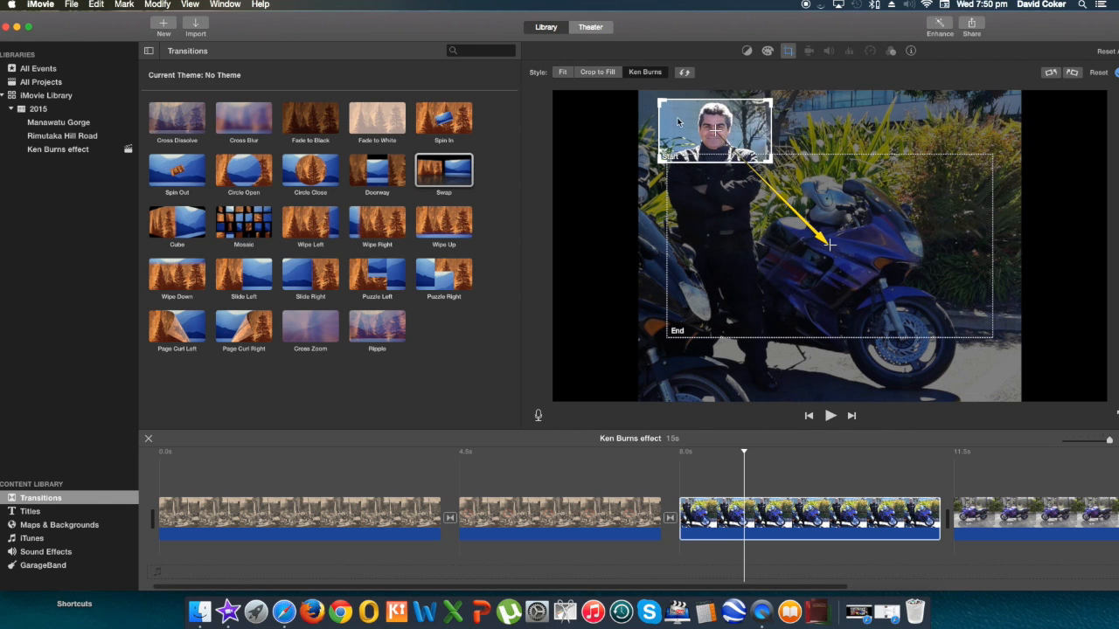
pyautogui.moveTo(827, 247); pyautogui.dragTo(856, 310)
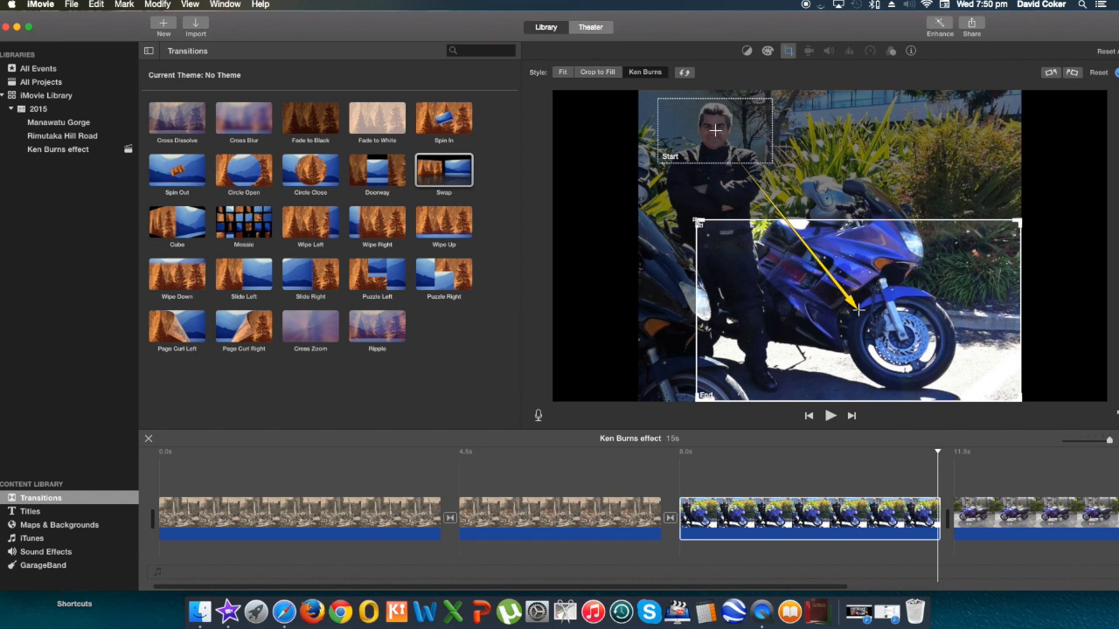
pyautogui.moveTo(698, 223); pyautogui.dragTo(458, 1)
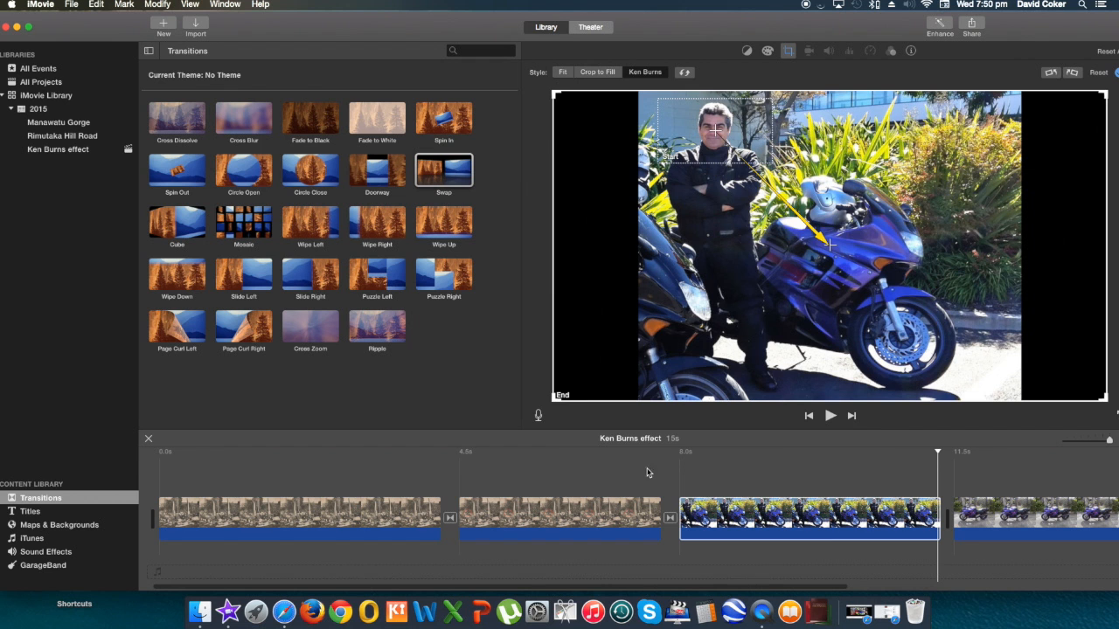
# Preview the movie from the end of the second clip, and add a Page Curl Right transition between the third and fourth clips.
pyautogui.click(660, 492)
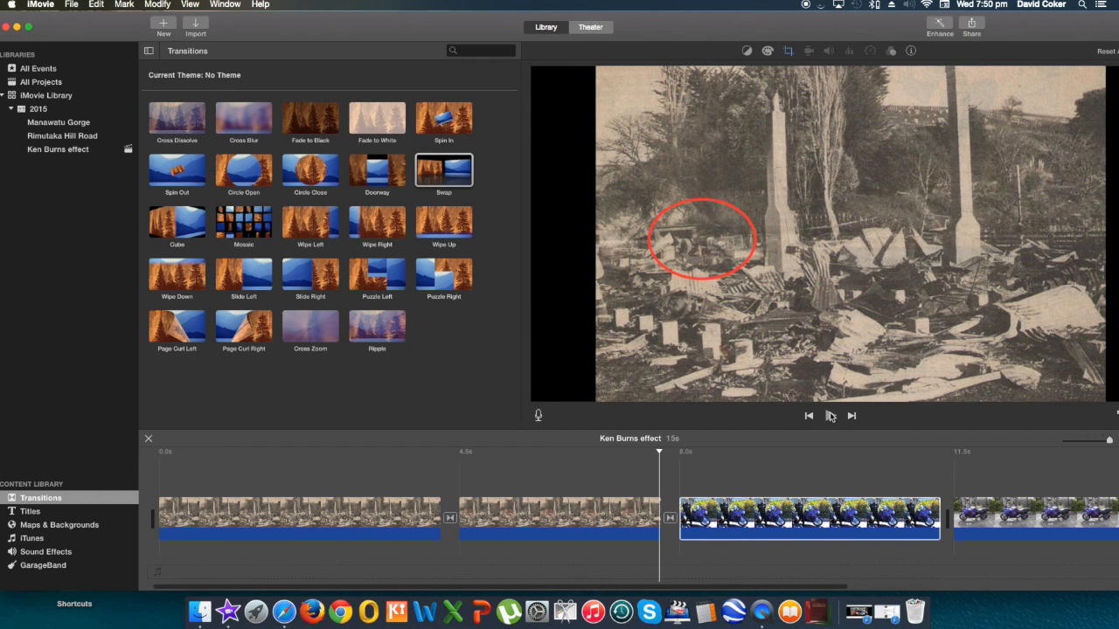
pyautogui.click(830, 416)
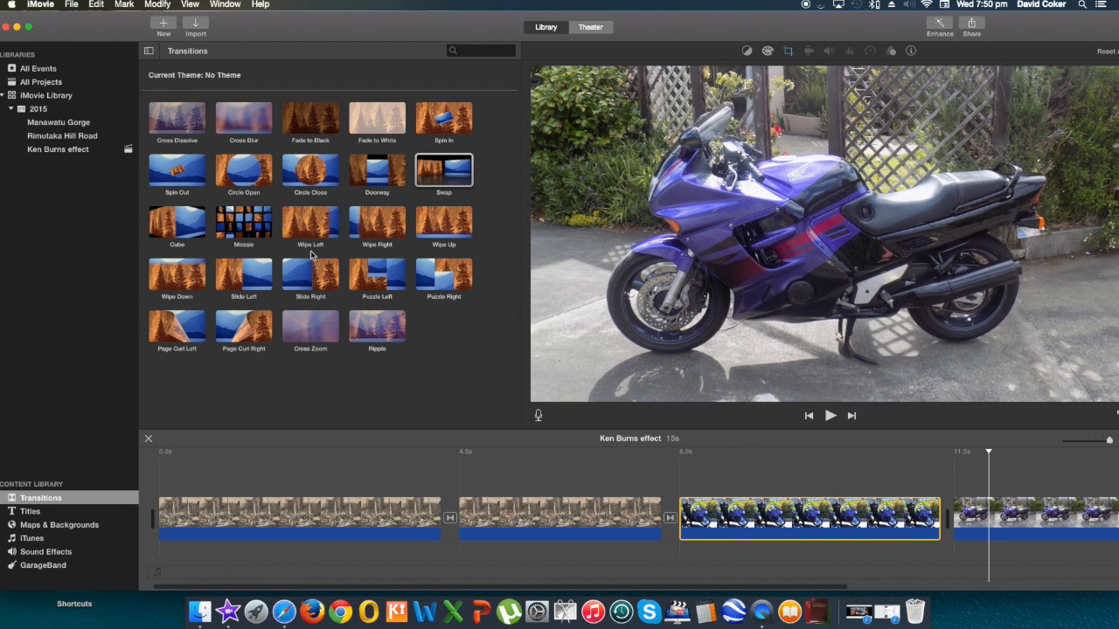
pyautogui.moveTo(236, 315)
pyautogui.mouseDown()
pyautogui.moveTo(774, 525)
pyautogui.moveTo(923, 514)
pyautogui.moveTo(911, 517)
pyautogui.mouseUp()
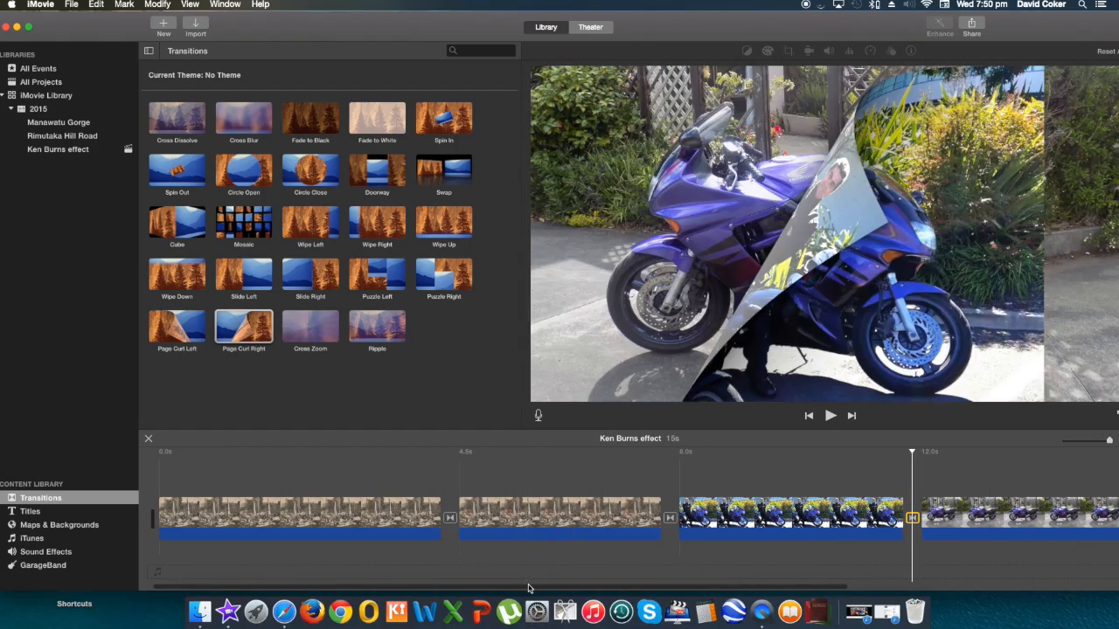
# Set the last clip's Ken Burns Start frame around the motorcycle's rear wheel and its End frame around the whole photo.
pyautogui.hscroll(5, 529, 592)
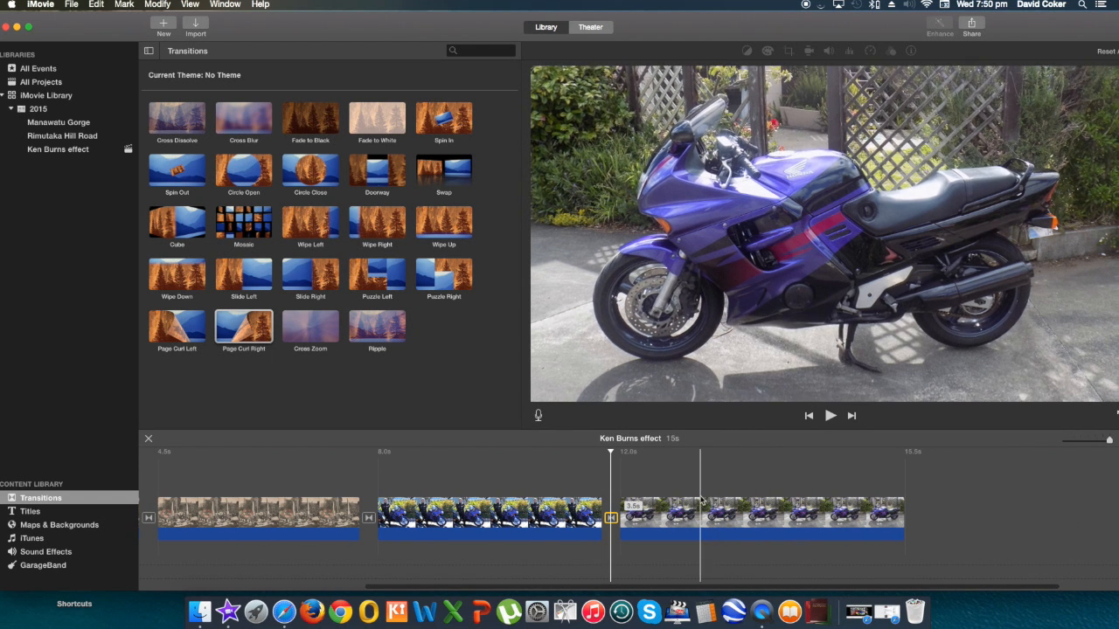
pyautogui.click(744, 507)
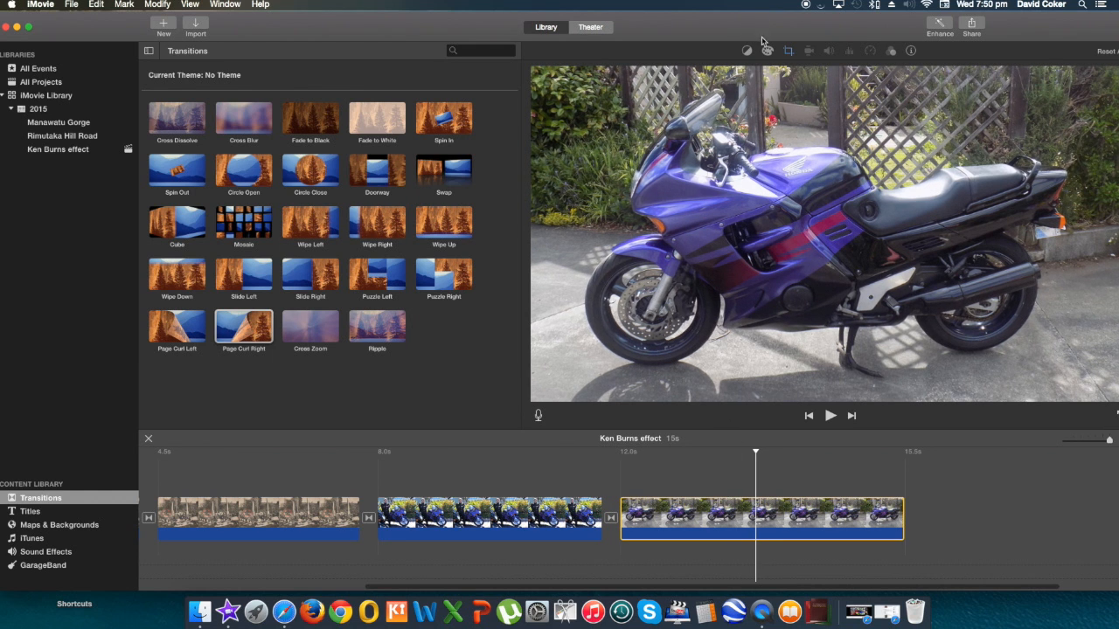
pyautogui.click(788, 52)
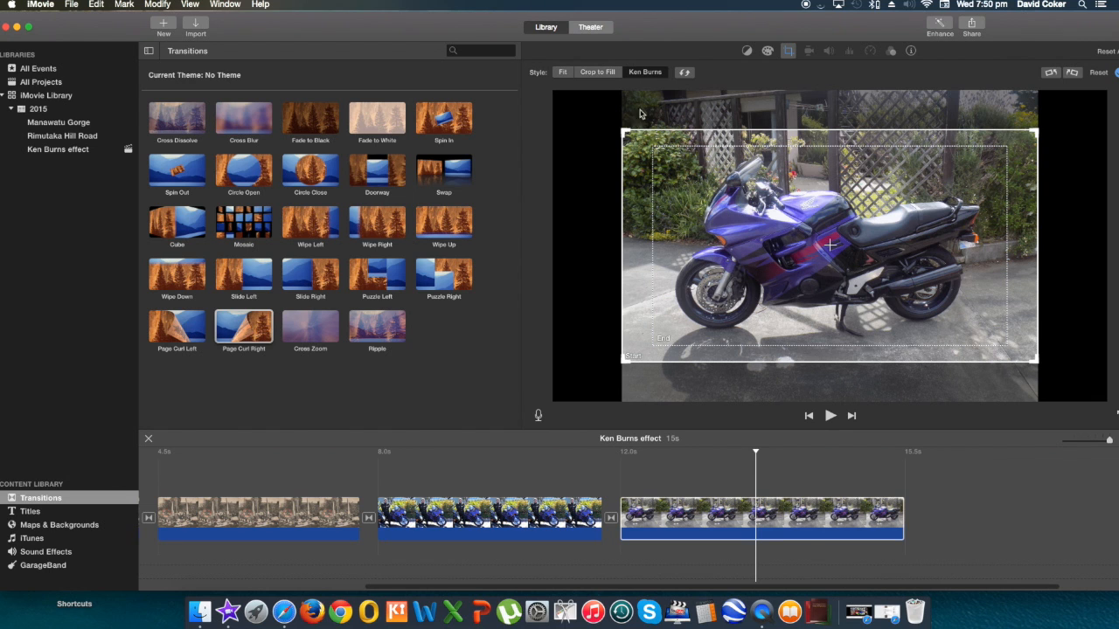
pyautogui.moveTo(625, 133); pyautogui.dragTo(861, 271)
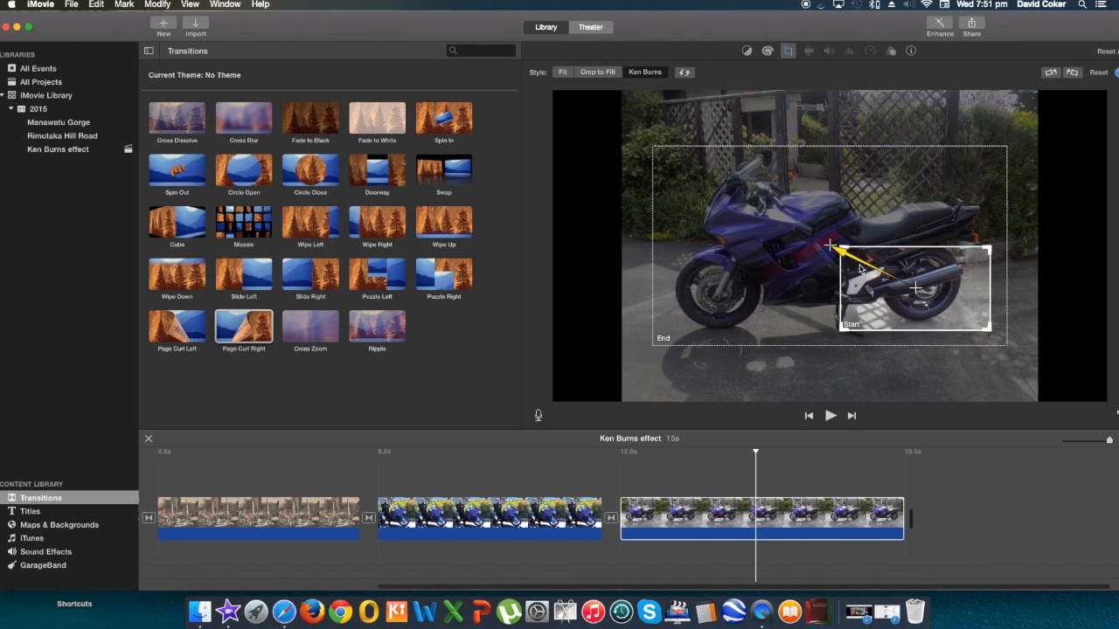
pyautogui.click(703, 196)
pyautogui.moveTo(657, 150); pyautogui.dragTo(506, 4)
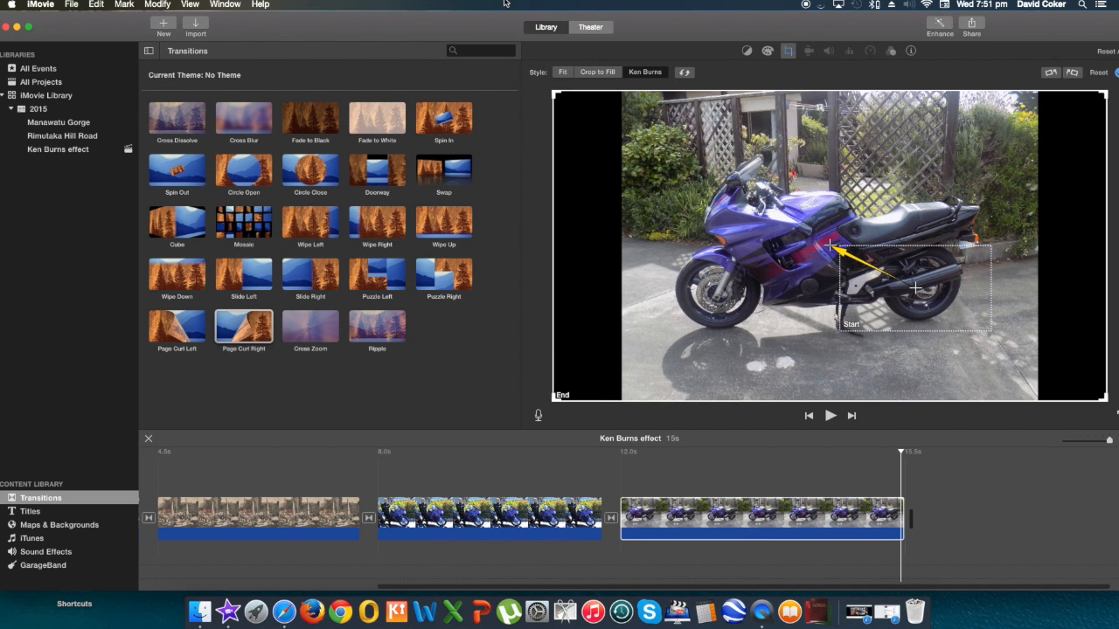
# Play the movie from near the end of the third clip to check the page curl and the last photo's zoom.
pyautogui.click(567, 478)
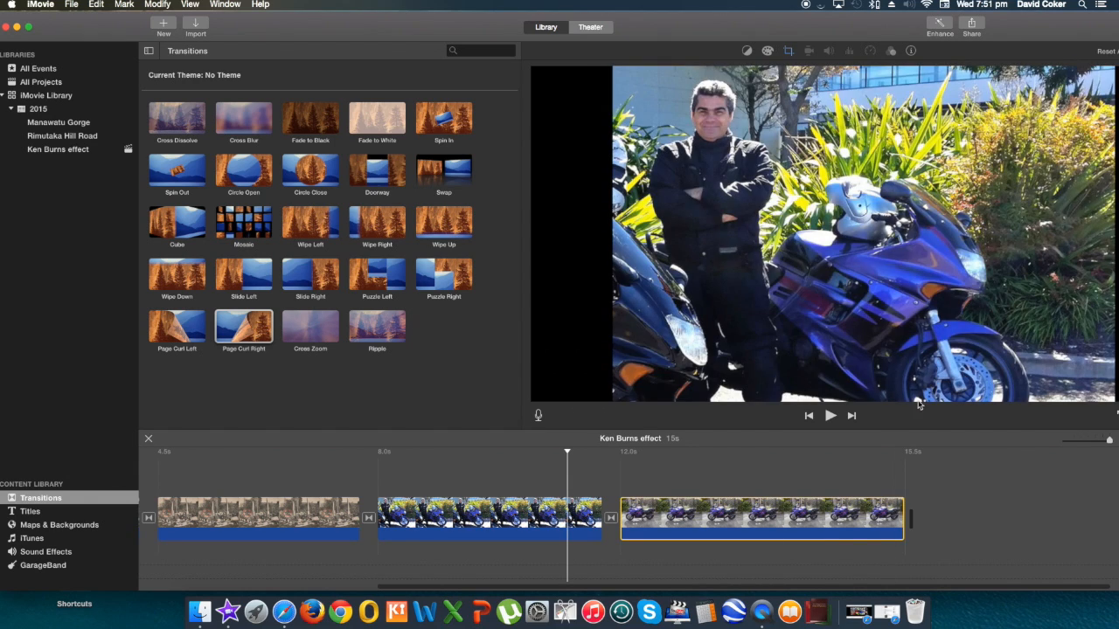
pyautogui.click(831, 416)
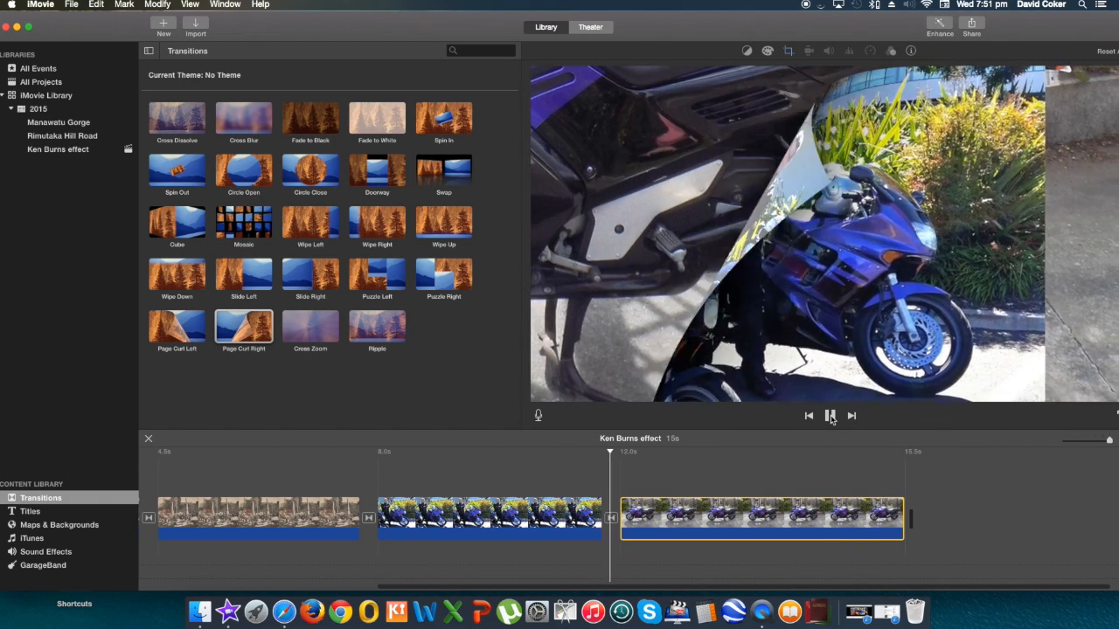
pyautogui.click(584, 470)
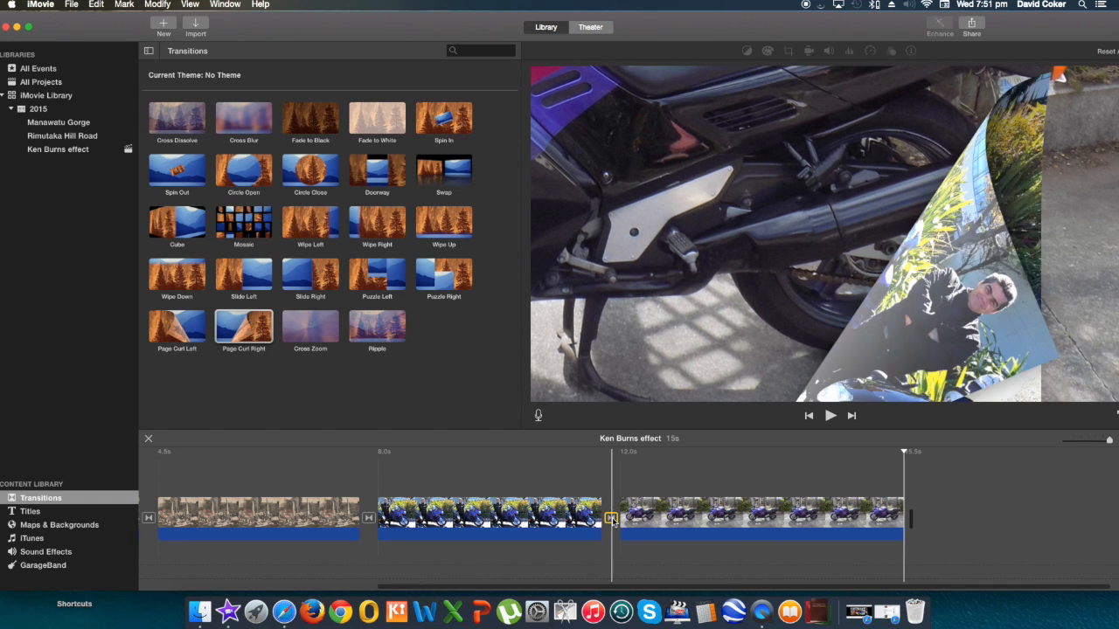
# Set the duration of the Page Curl Right transition between the last two clips to 2 seconds.
pyautogui.doubleClick(611, 516)
pyautogui.write('2')
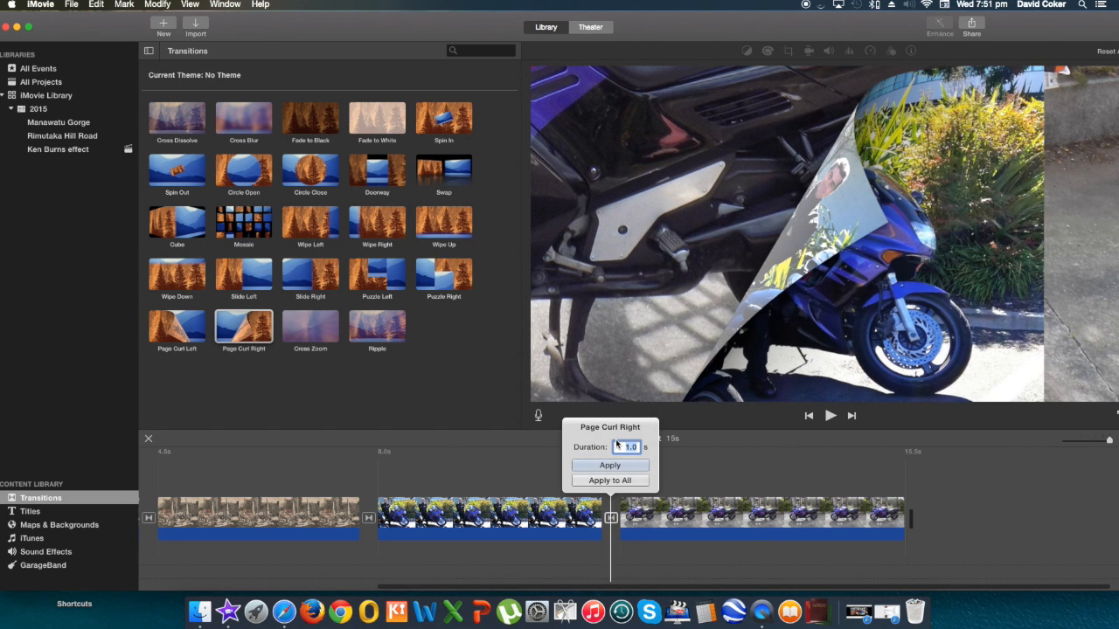
pyautogui.press('Return')
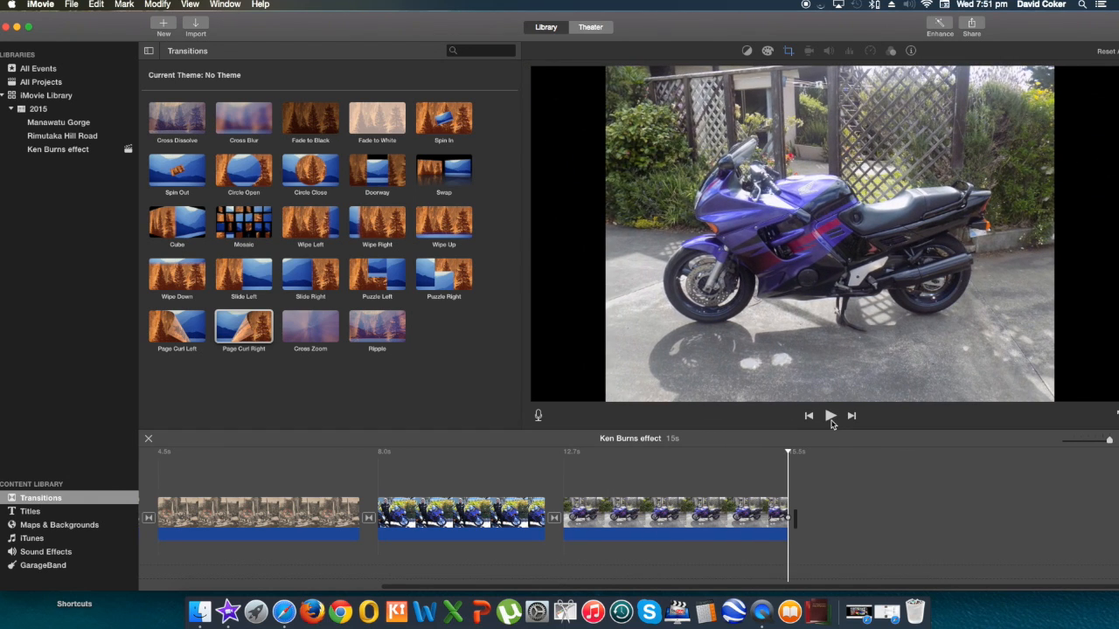
pyautogui.click(514, 190)
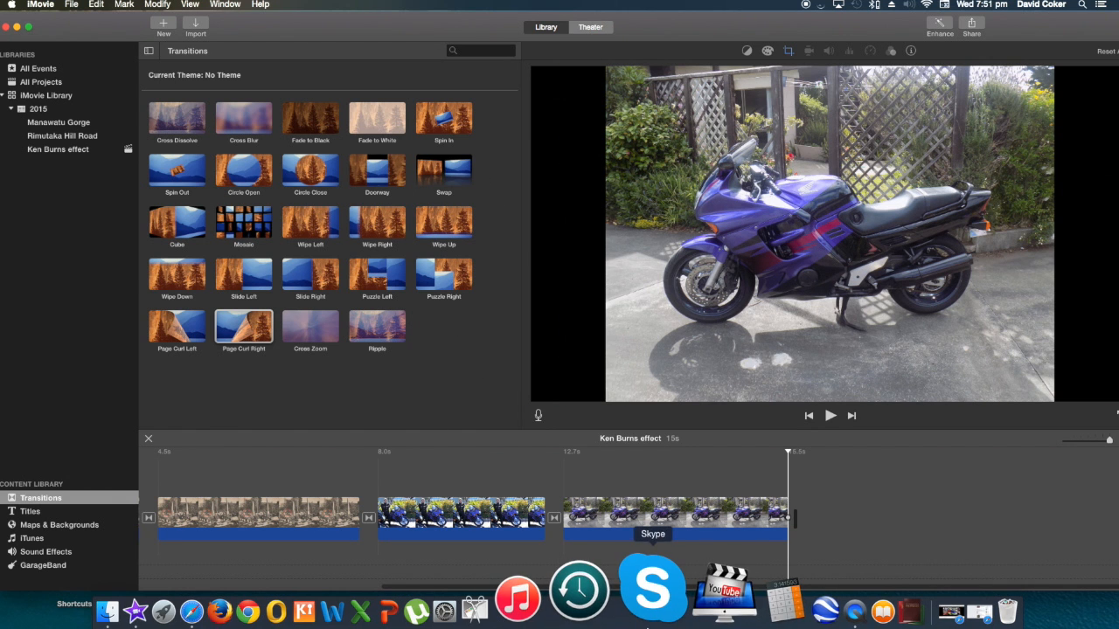